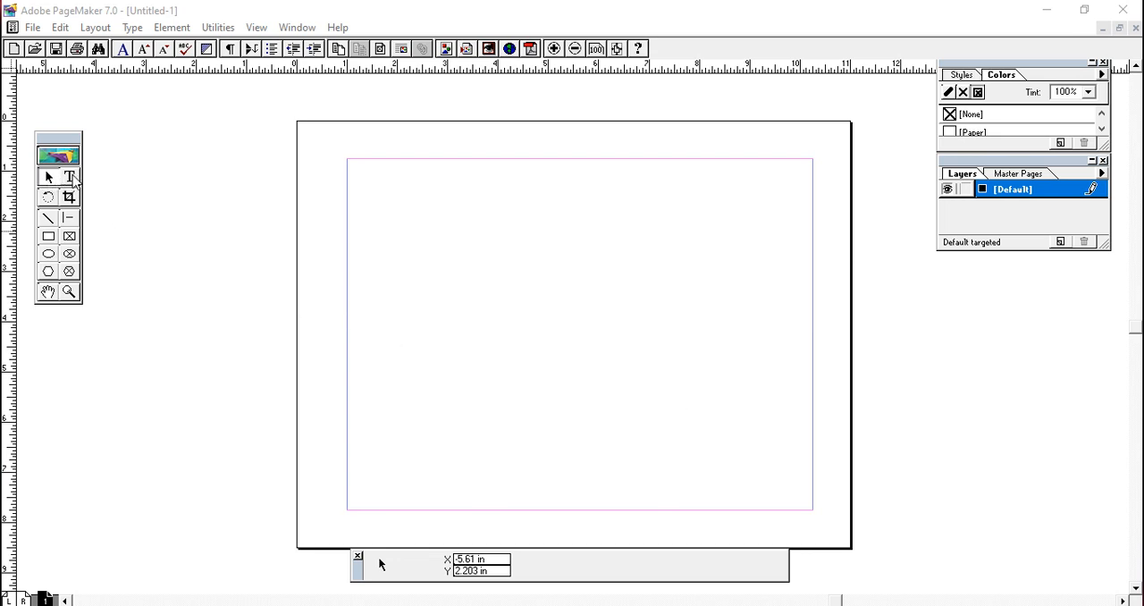
- Start a wide text block near the top of the page margins and set its font size to 30
left_click(71, 178)
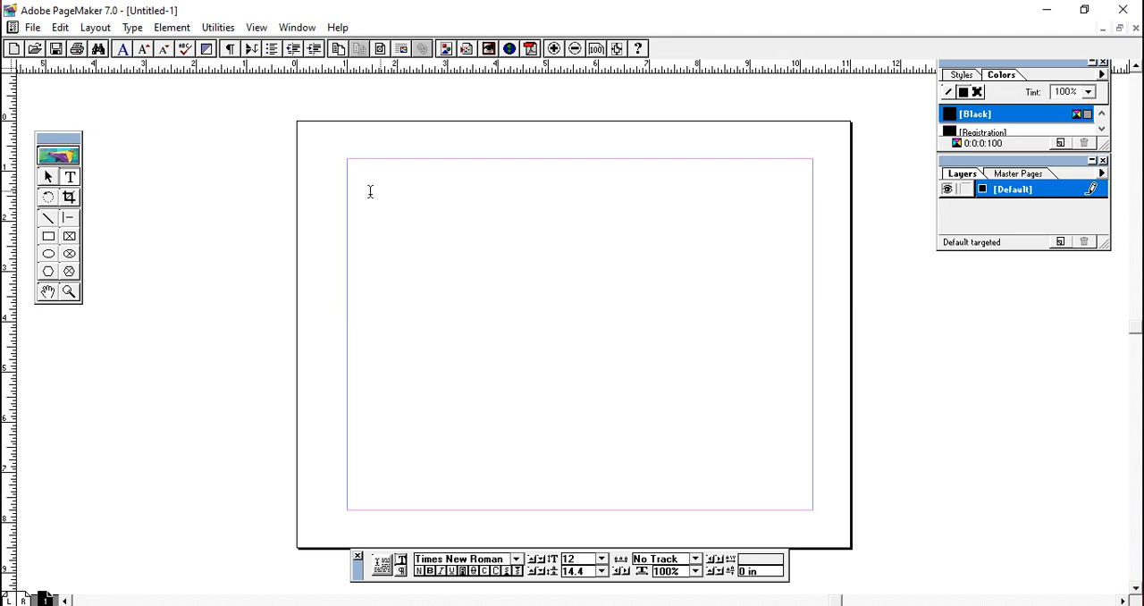
left_click_drag(358, 175, 846, 232)
left_click(603, 559)
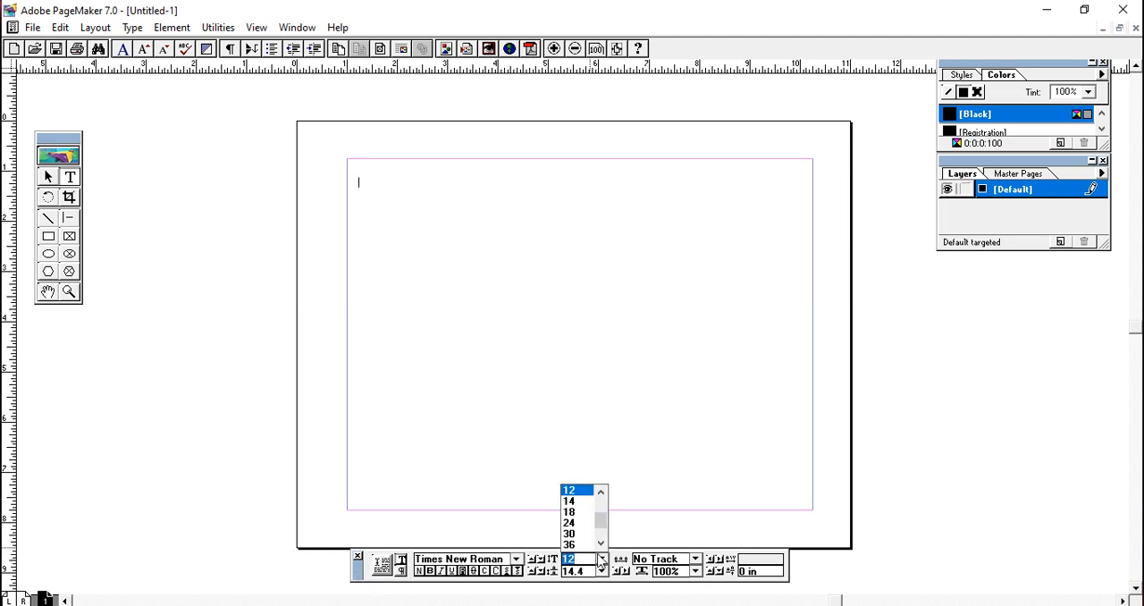
left_click(569, 533)
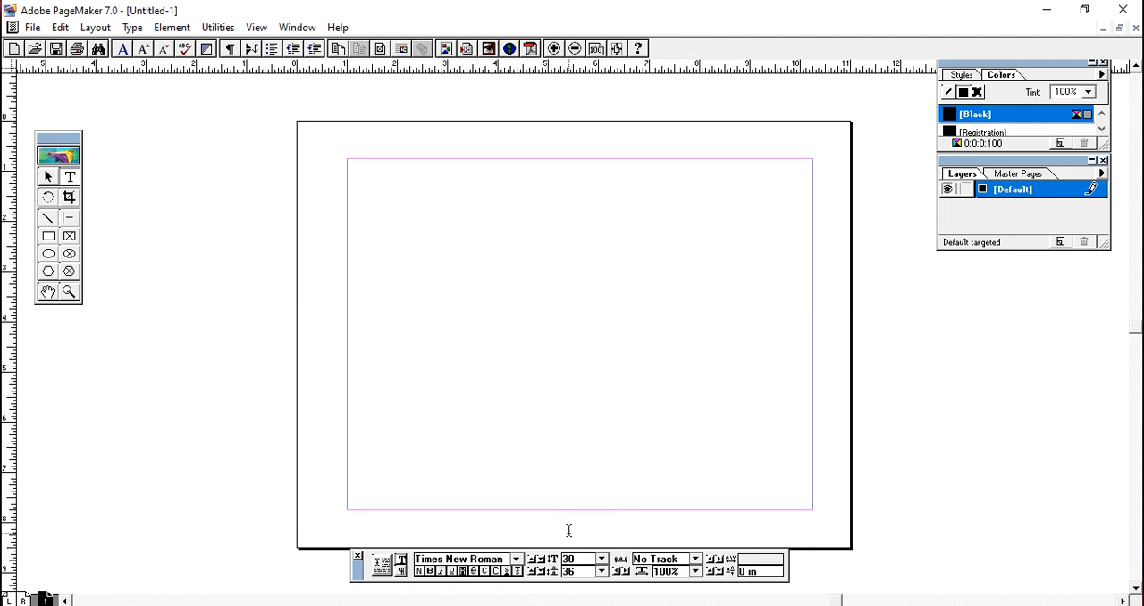
- Enter the heading text "Smart Computer Education You Tube Channel" in the text block
type("Smart")
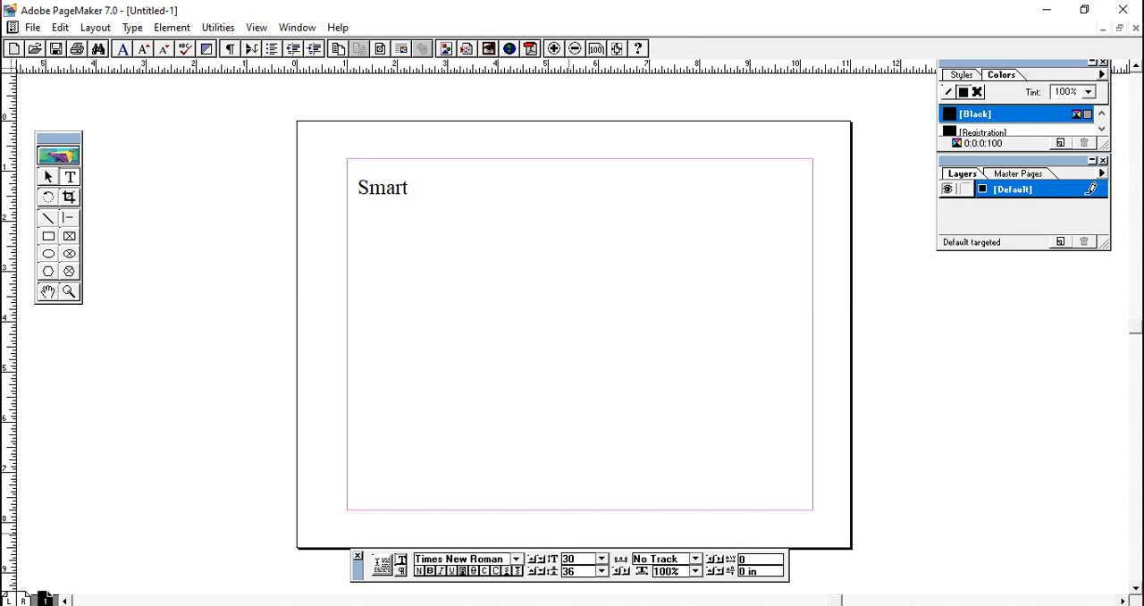
type(" Coputer")
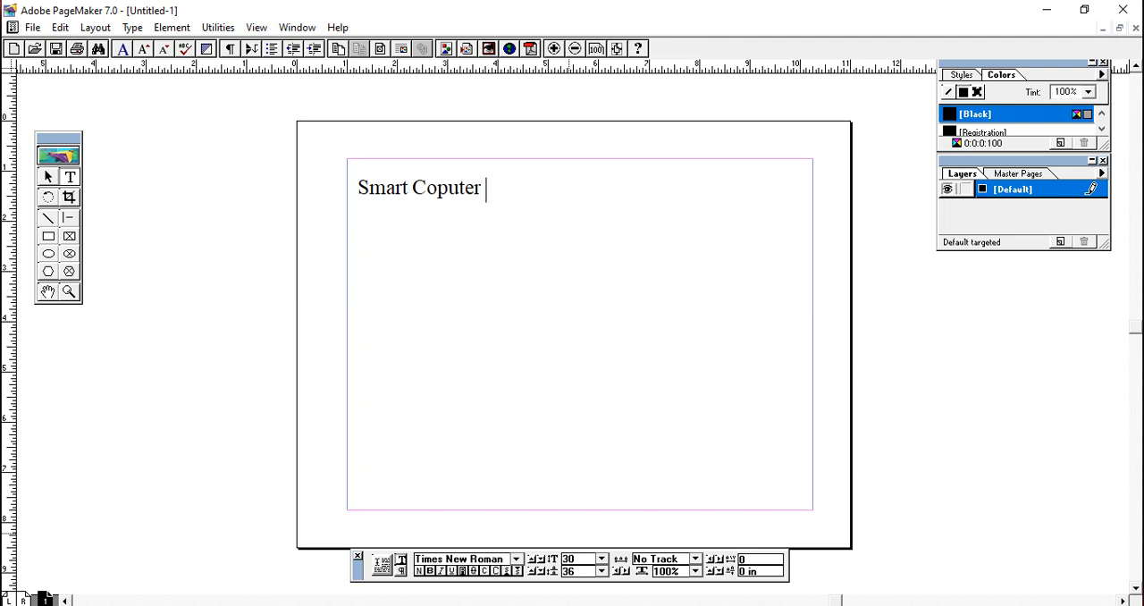
key("BackSpace")
key("BackSpace")
key("BackSpace")
key("BackSpace")
key("BackSpace")
type("mpl")
key("BackSpace")
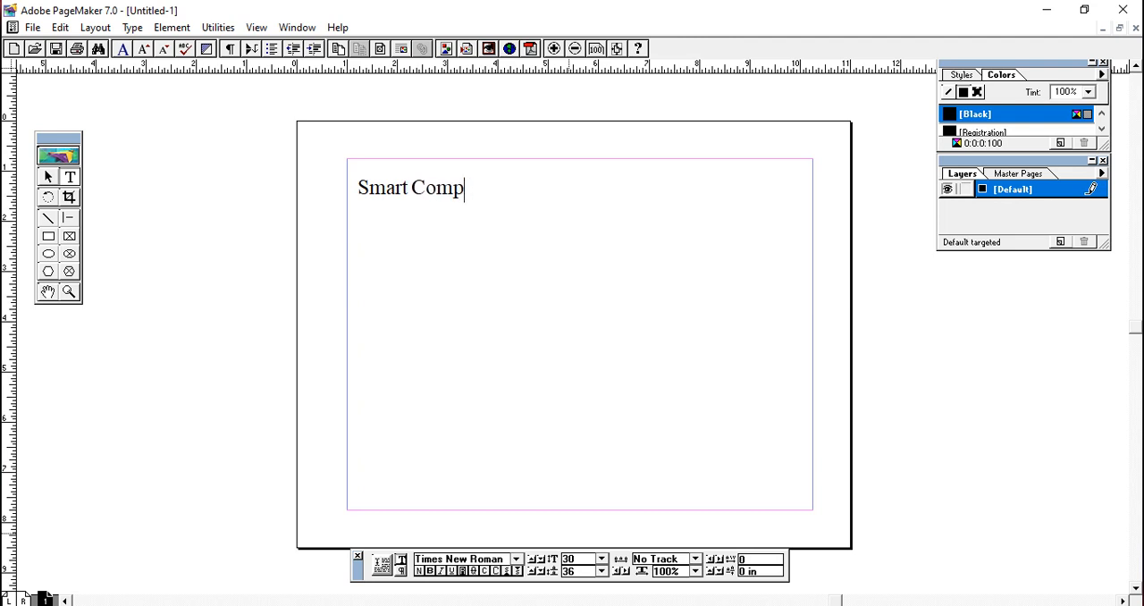
type("uter Educ")
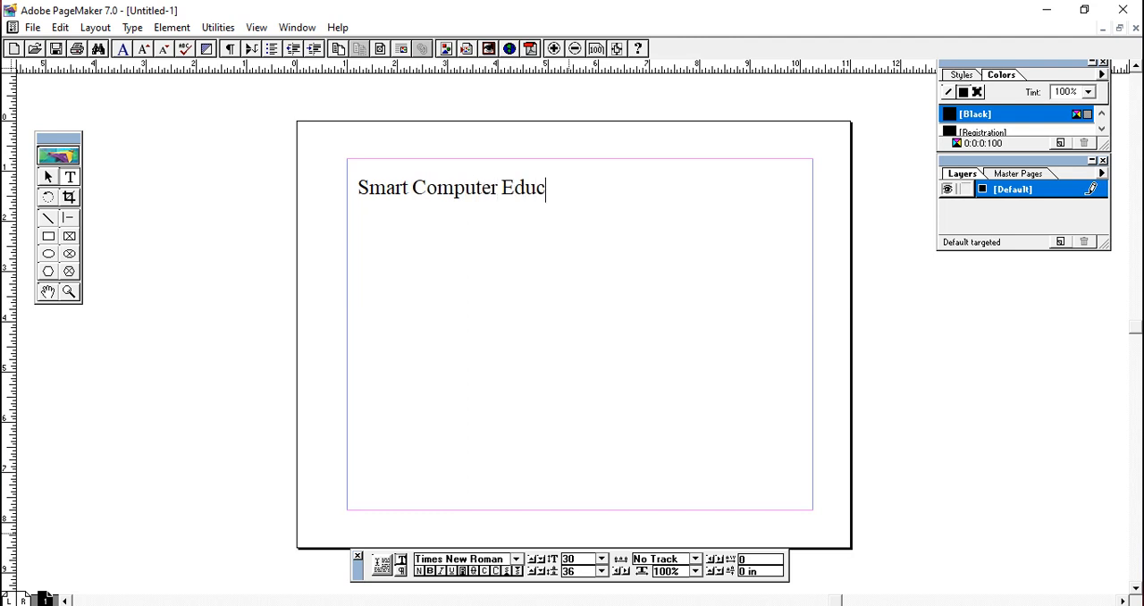
type("ation You")
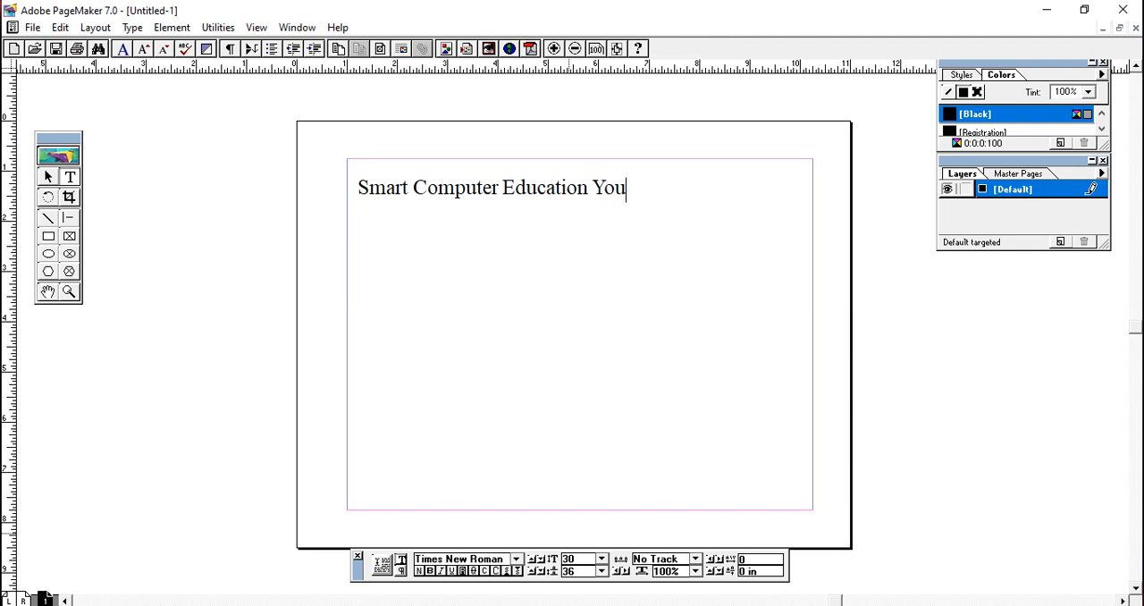
type(" Tu")
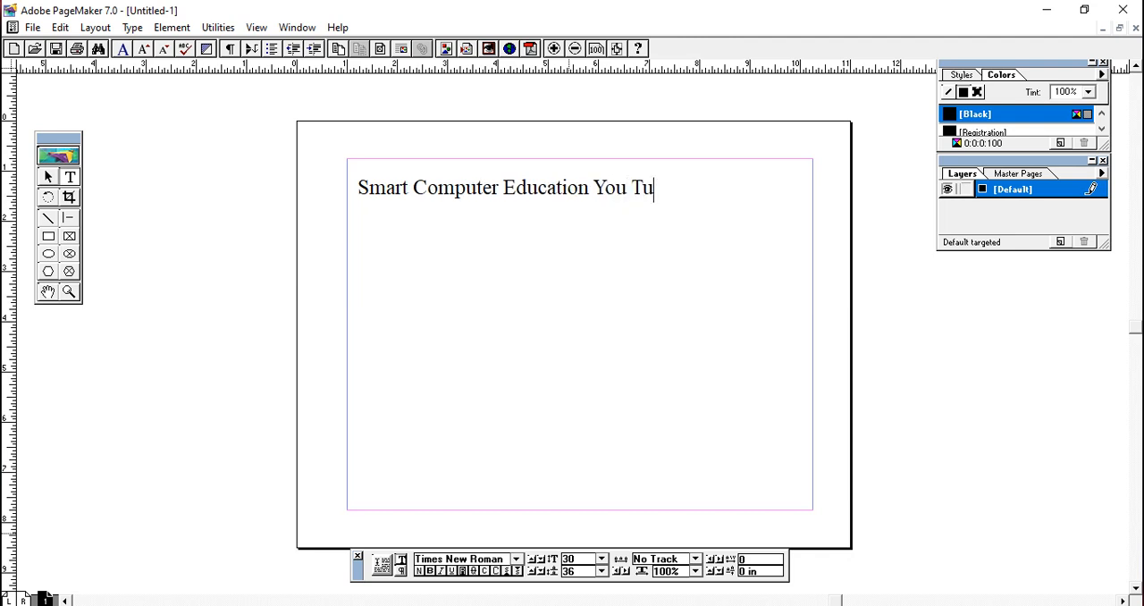
type("be C")
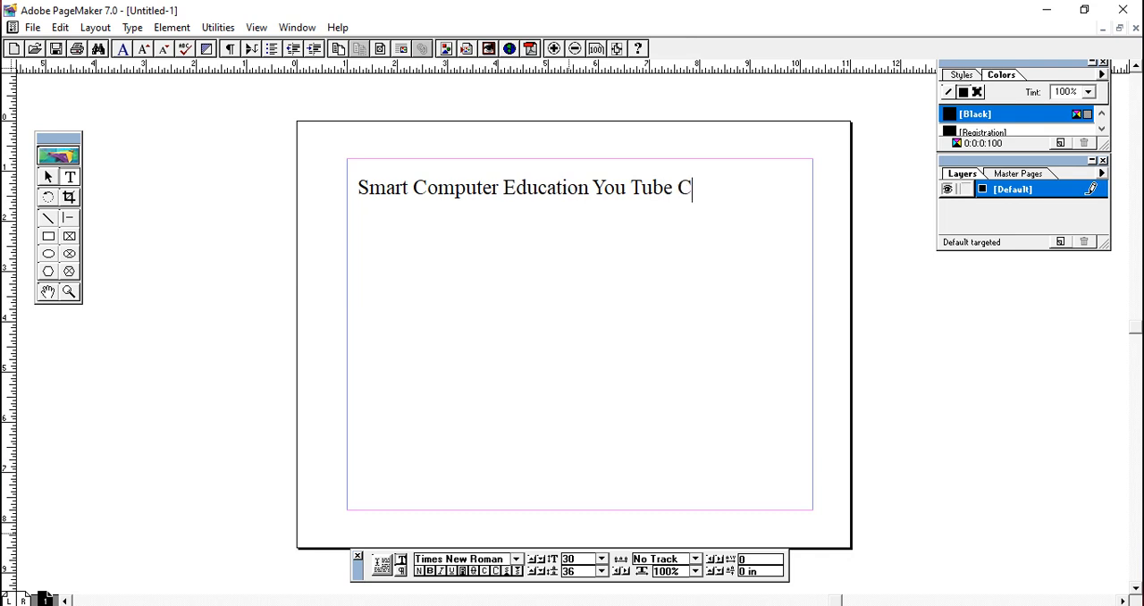
type("hannel")
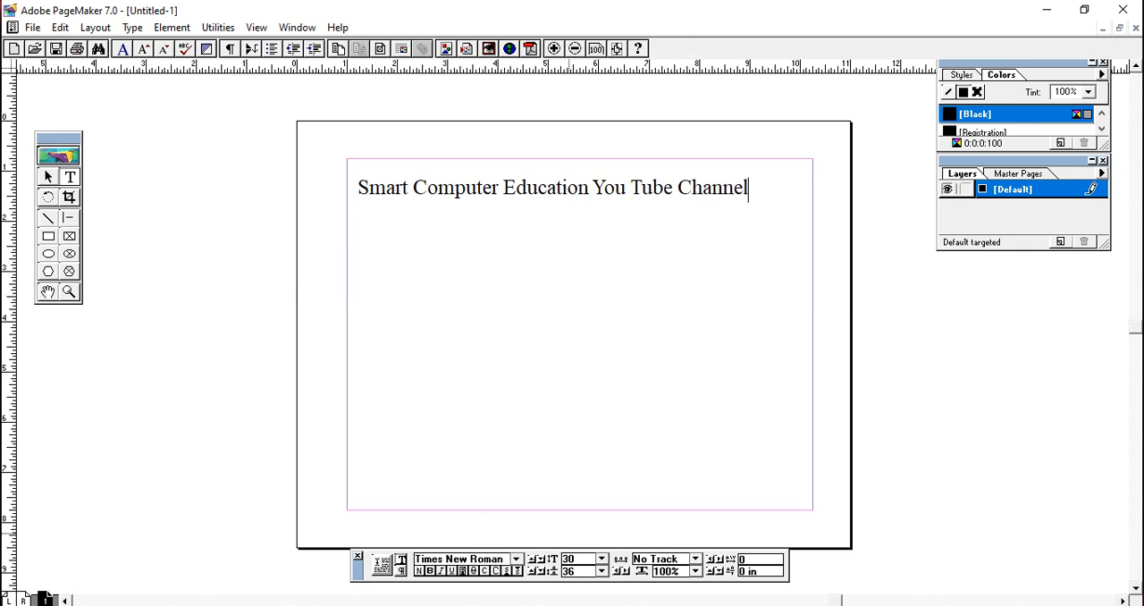
- Move the heading text block slightly down and right, and rotate it clockwise to an angle of about -3.36°
left_click(49, 176)
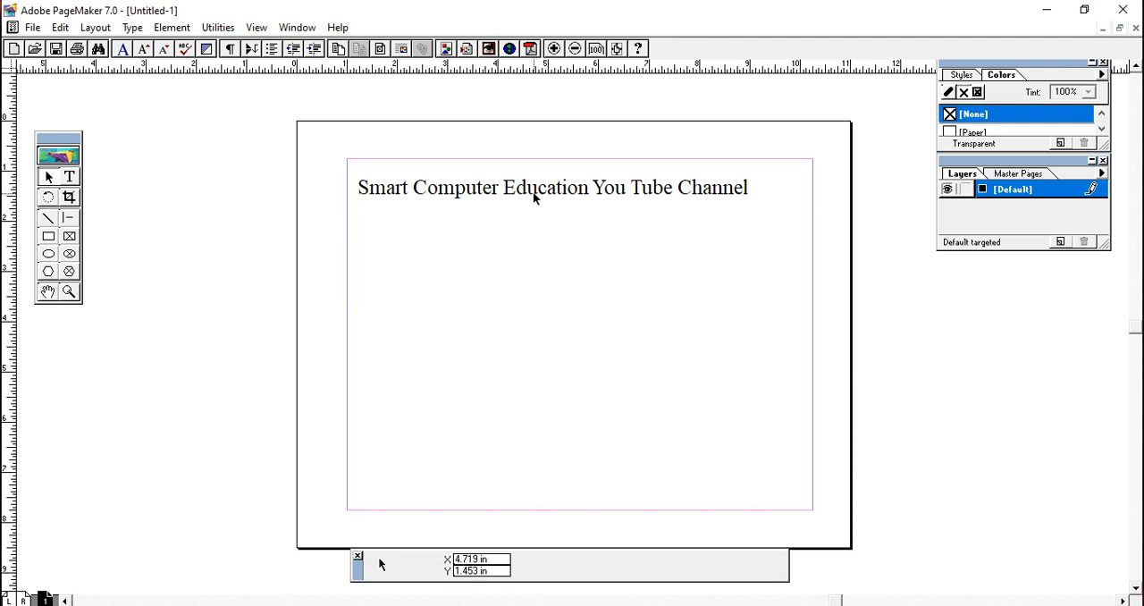
left_click_drag(534, 191, 524, 214)
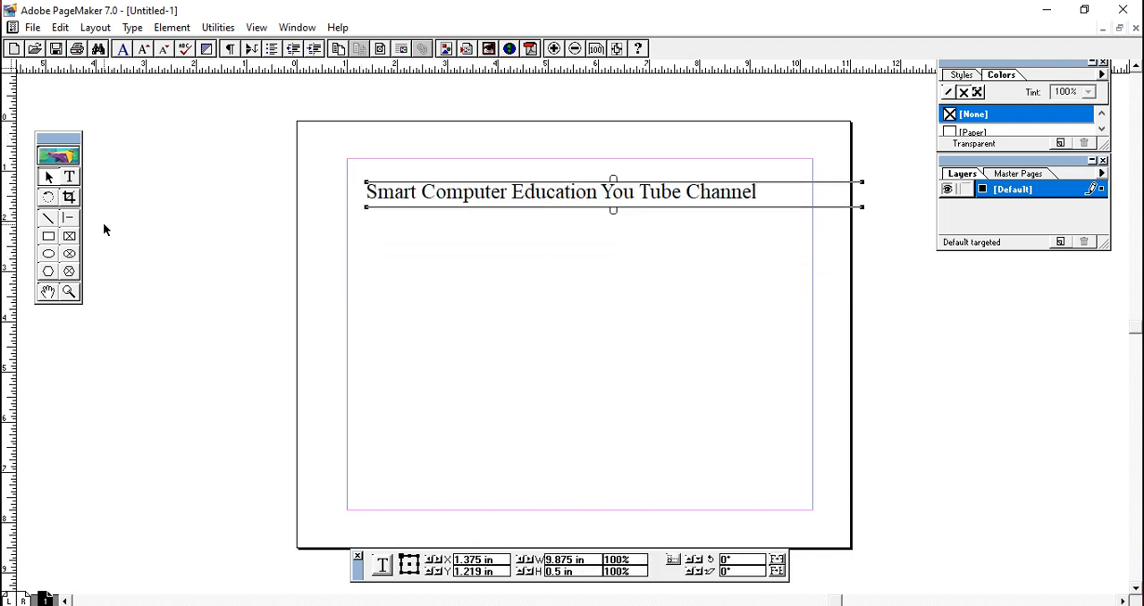
left_click(51, 199)
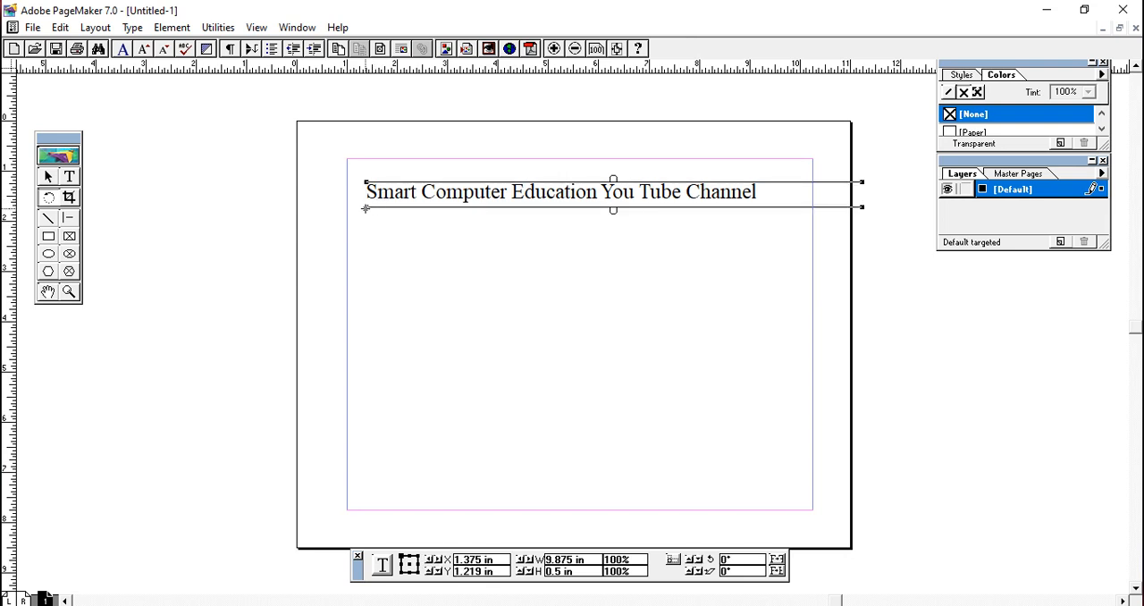
left_click_drag(365, 209, 421, 220)
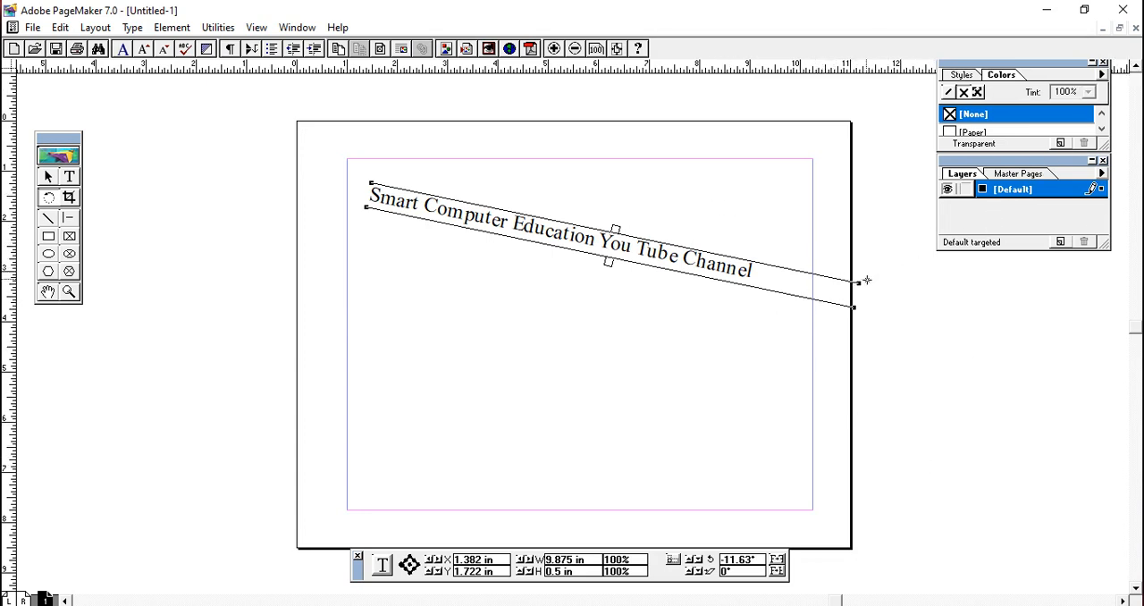
left_click_drag(857, 284, 851, 427)
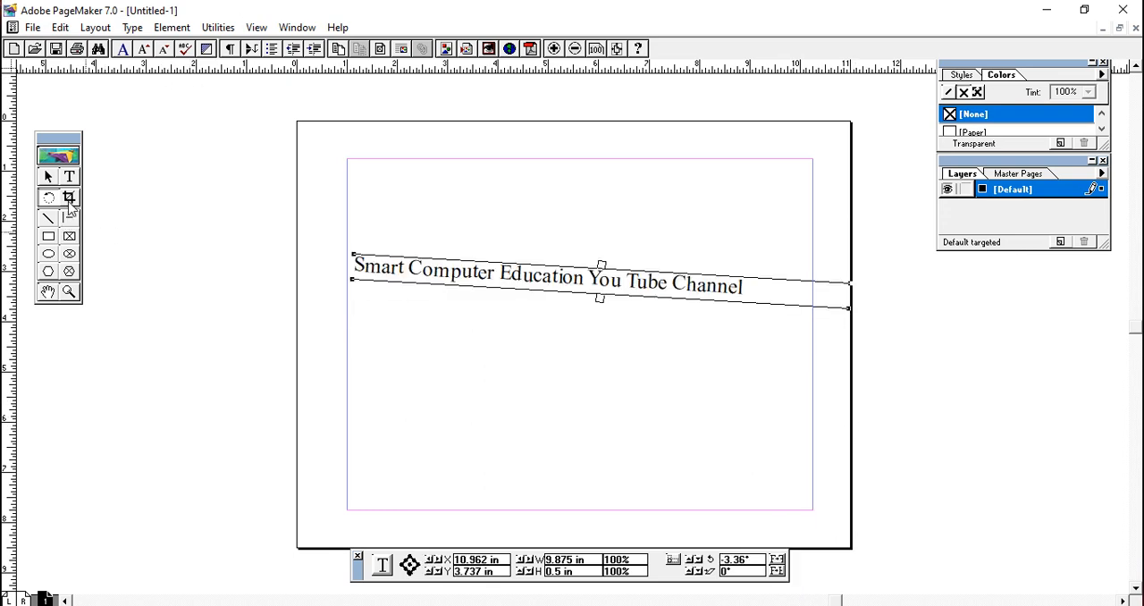
- Try to place the JPEG image cottagegarden-56a304163df78cf7727b7cde from the veena folder on the page
left_click(32, 28)
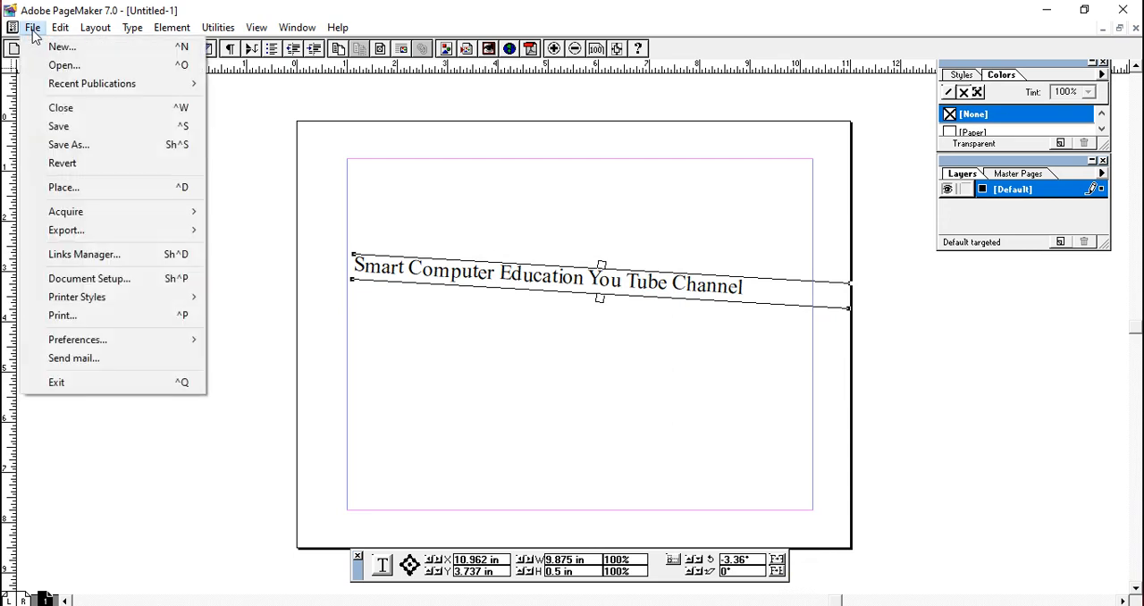
left_click(85, 187)
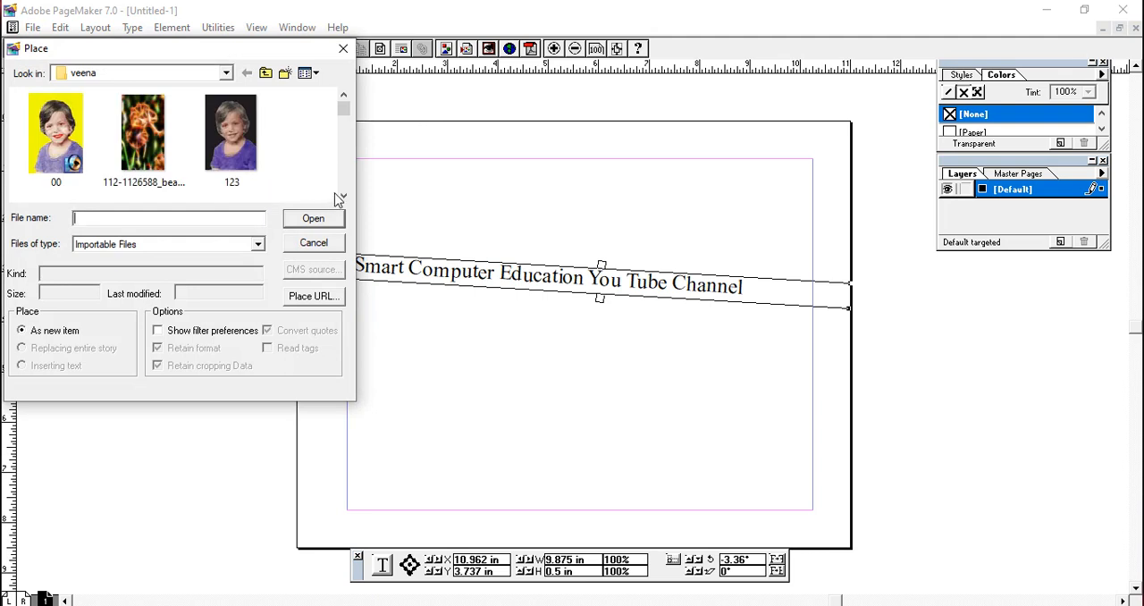
left_click(343, 195)
left_click(343, 196)
left_click(343, 196)
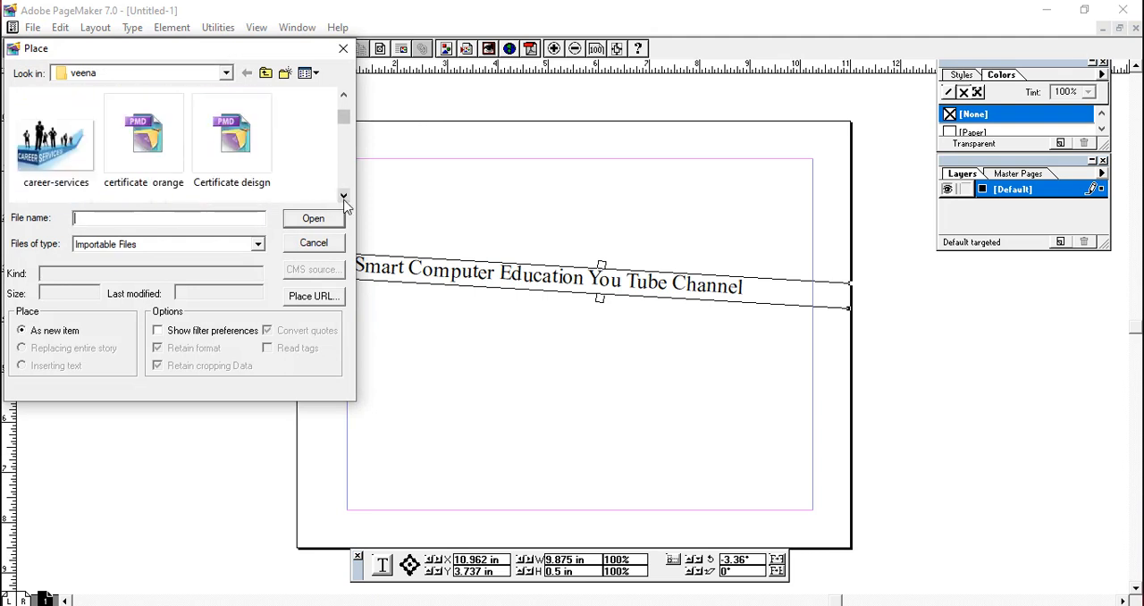
left_click(343, 196)
left_click(165, 121)
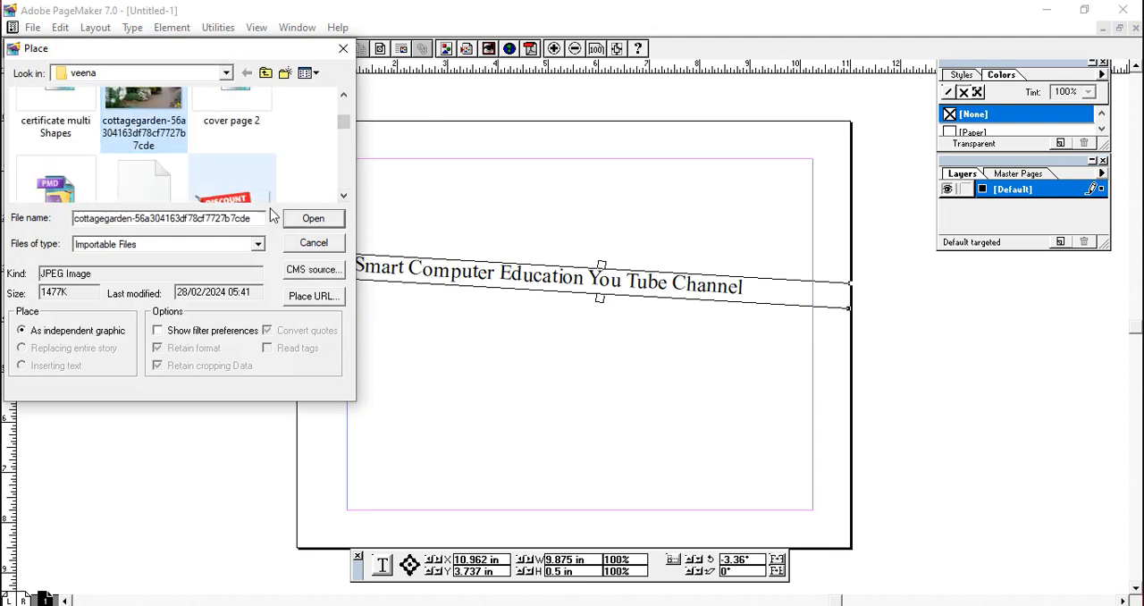
left_click(313, 218)
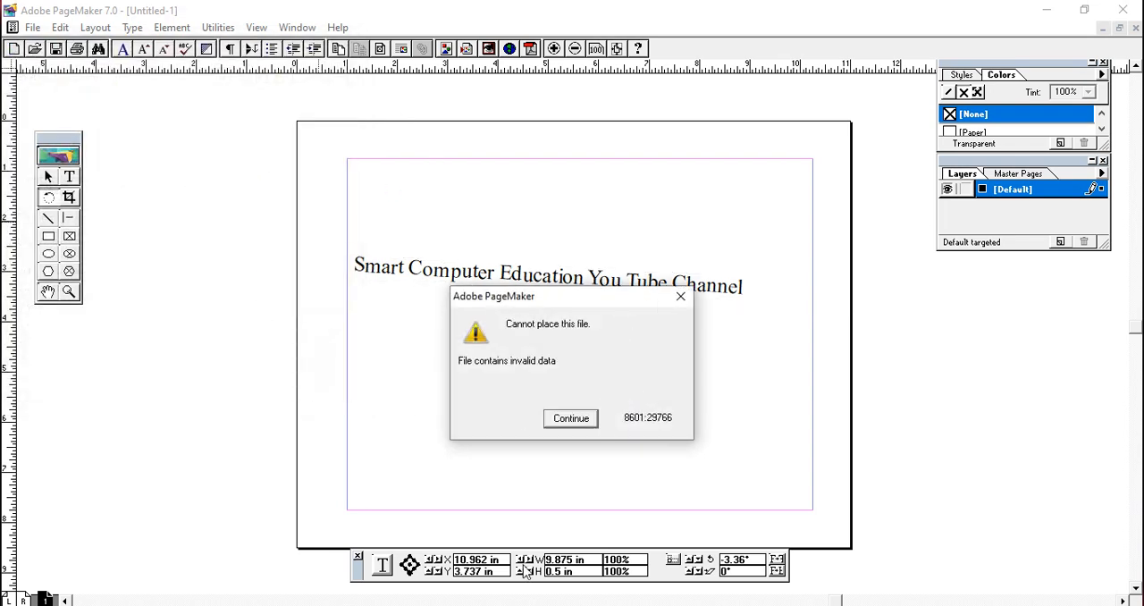
left_click(572, 420)
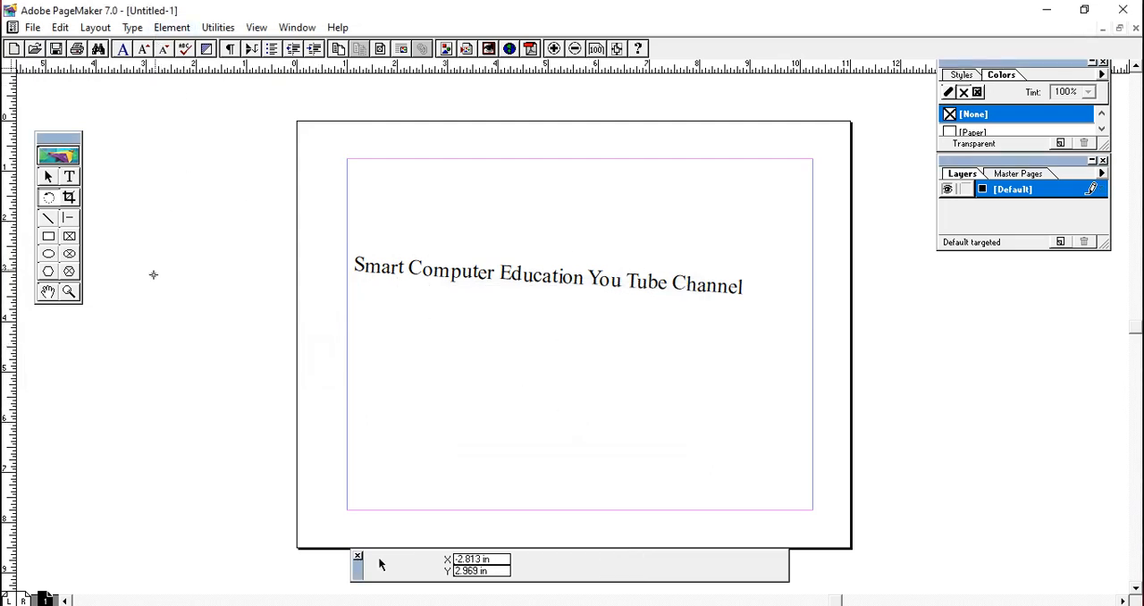
left_click(49, 179)
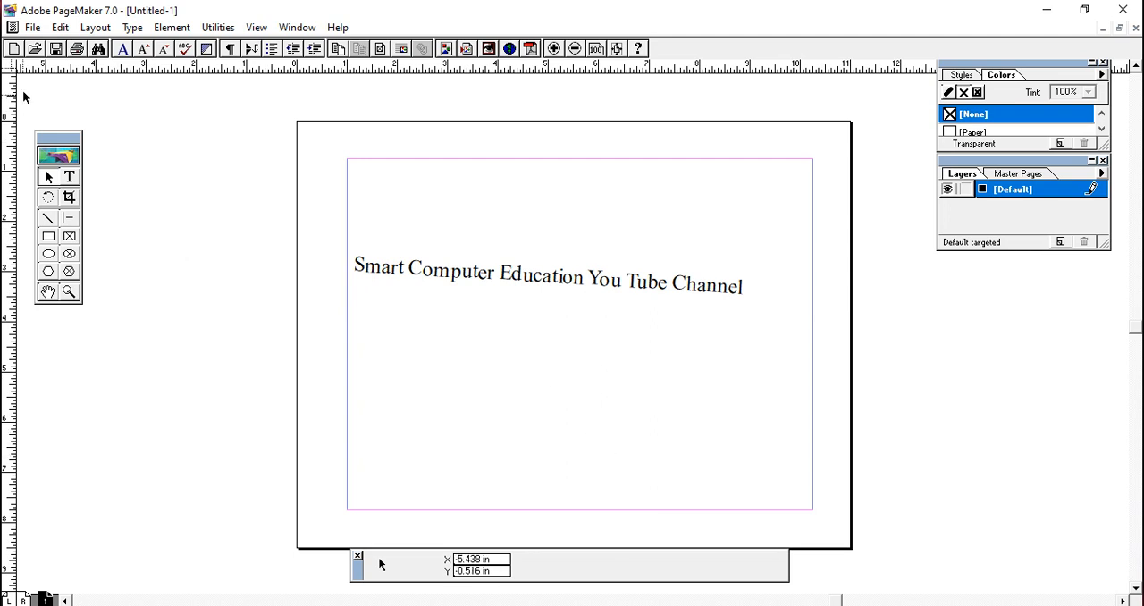
left_click(31, 28)
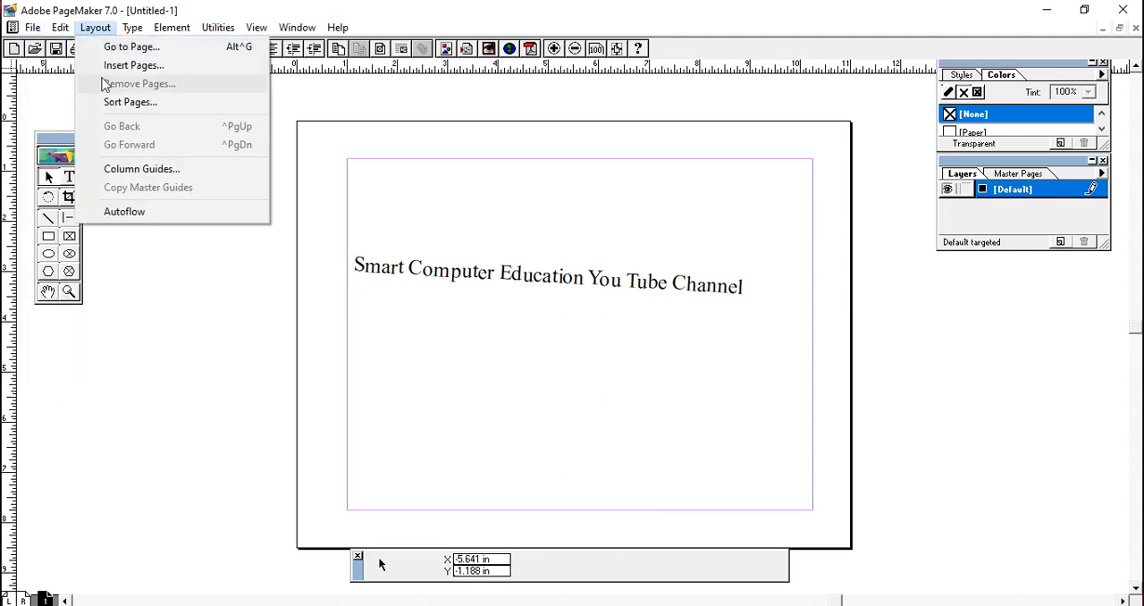
mouse_move(13, 29)
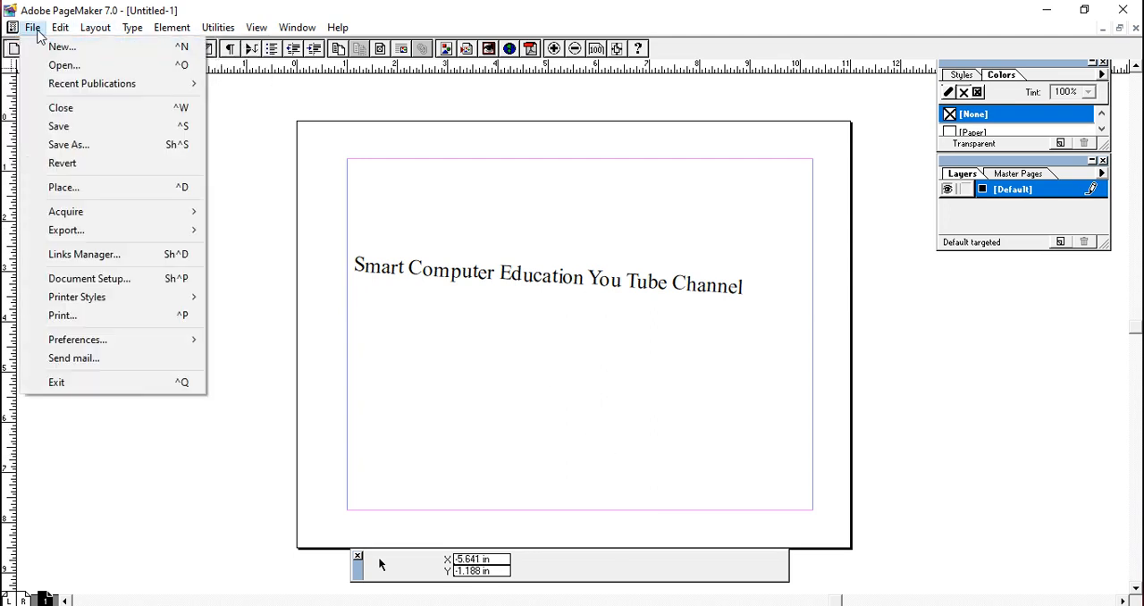
left_click(105, 189)
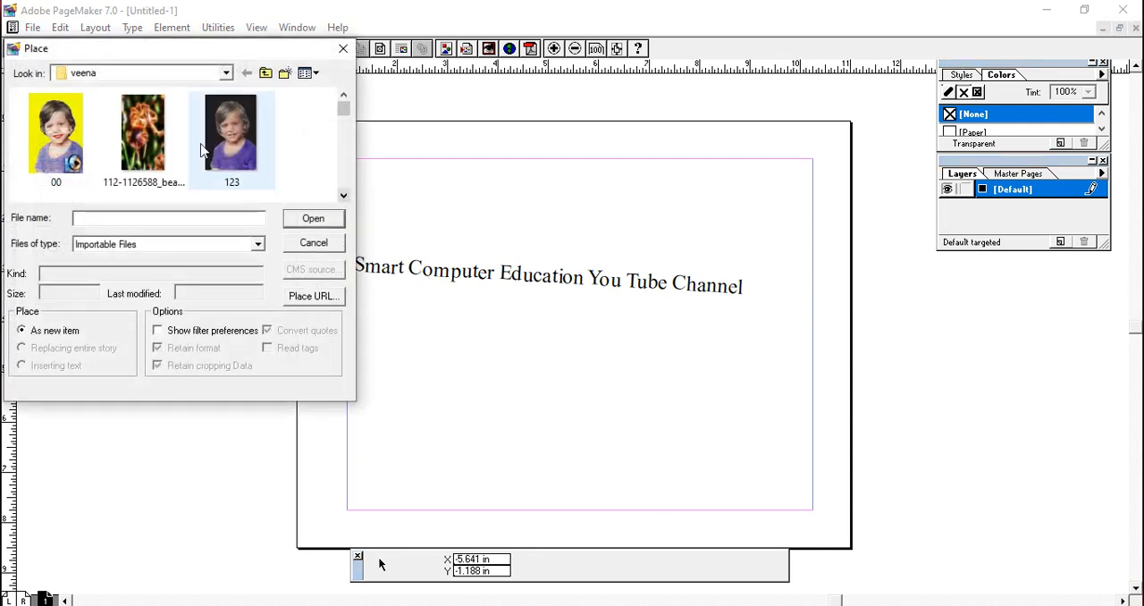
left_click(152, 158)
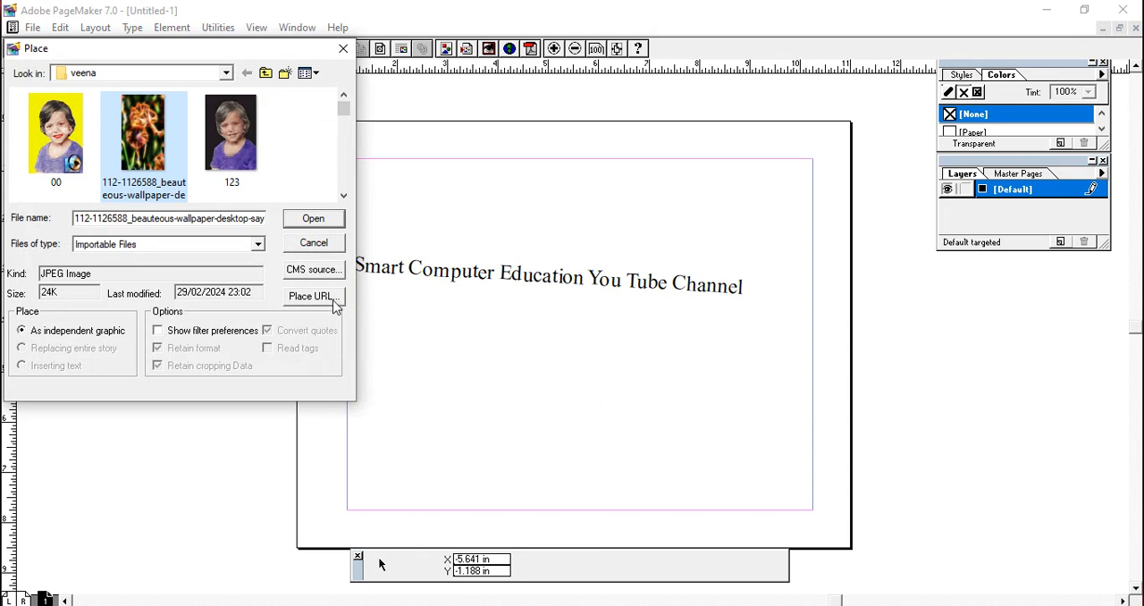
left_click(327, 224)
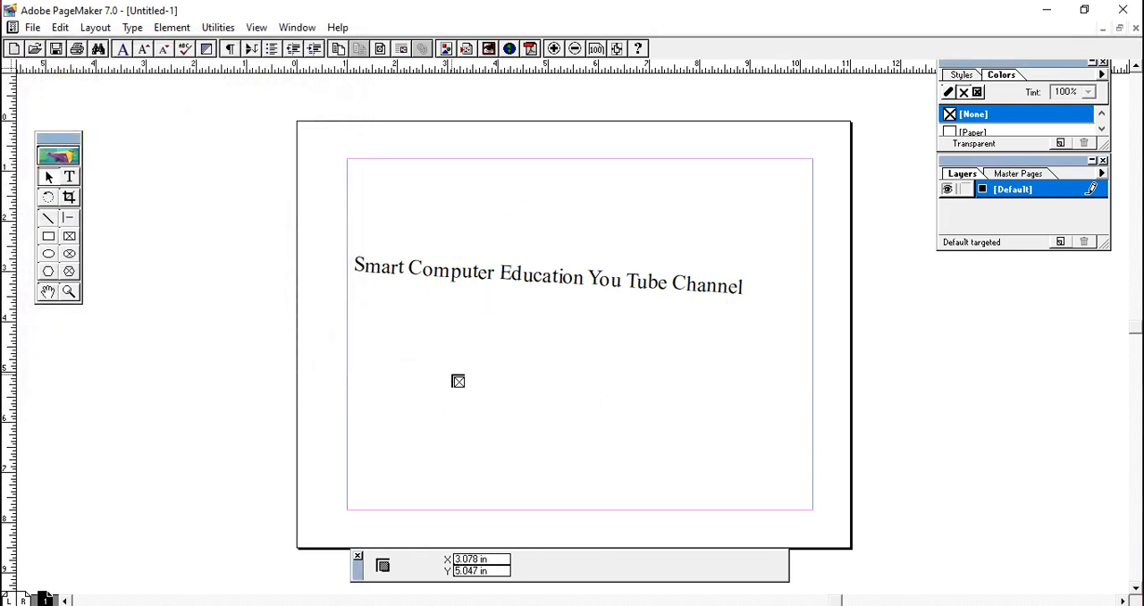
left_click_drag(455, 344, 677, 487)
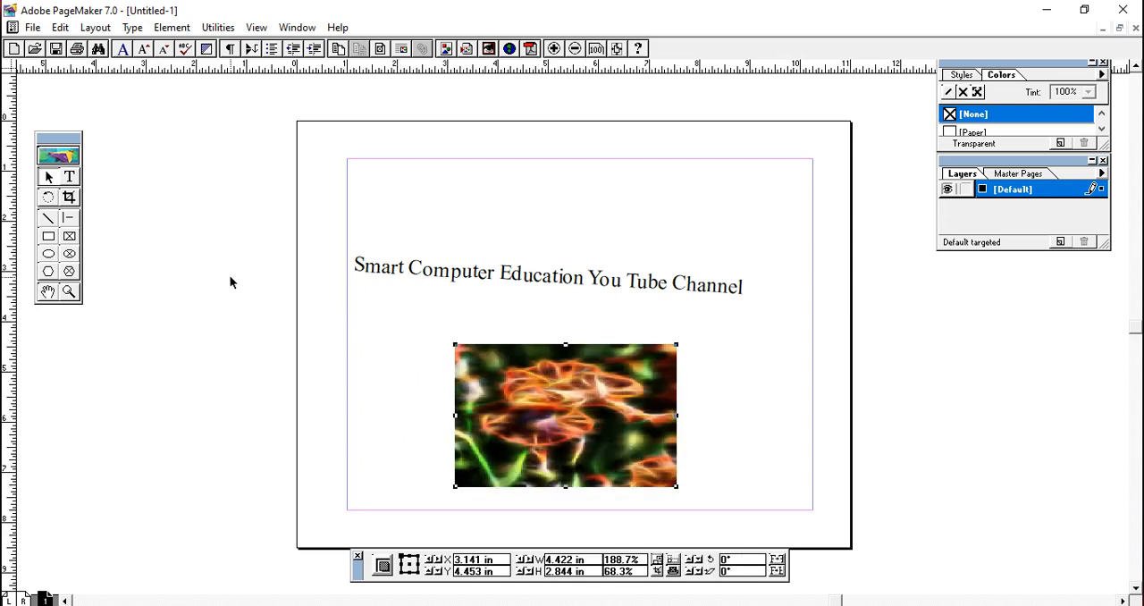
- Crop the flower image on its left, right and top sides to about 2.58 in wide and 2.49 in high
left_click(69, 199)
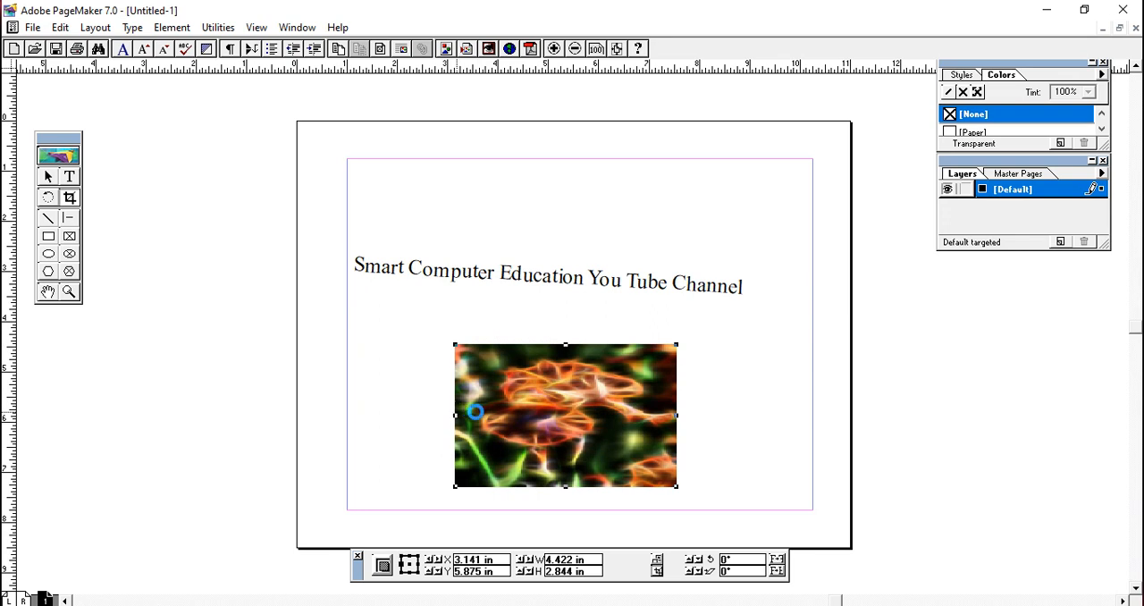
left_click_drag(456, 411, 507, 415)
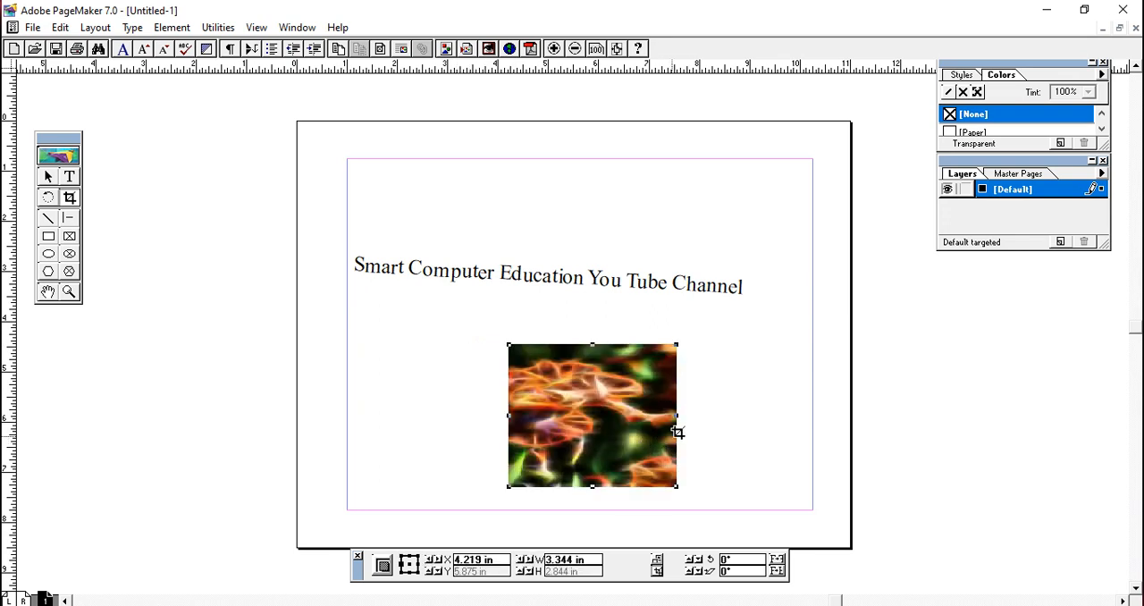
left_click_drag(679, 415, 638, 415)
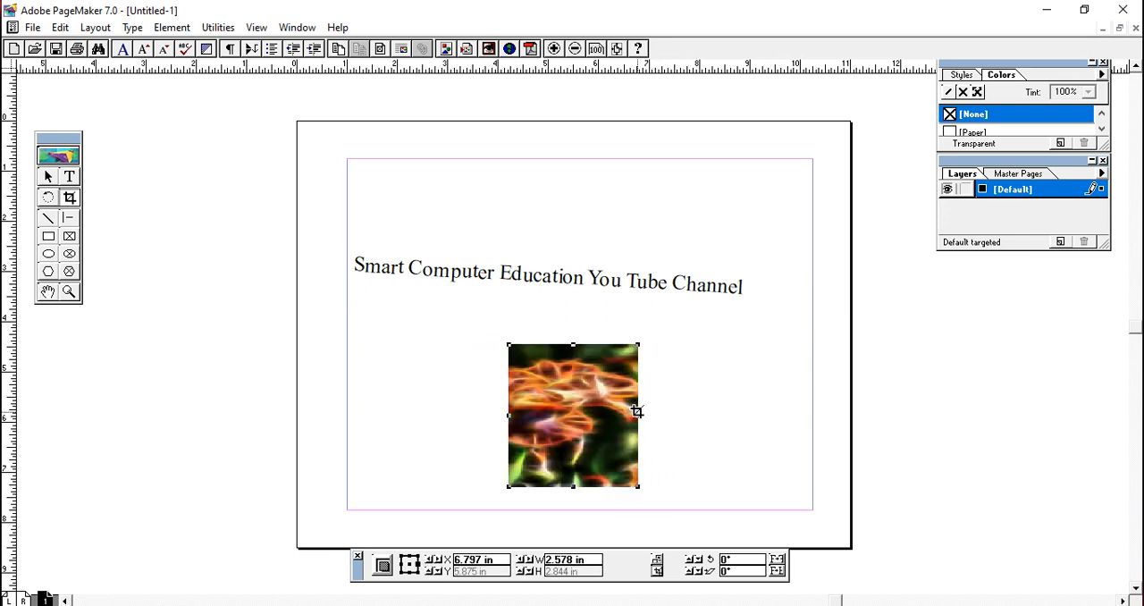
left_click_drag(573, 346, 573, 363)
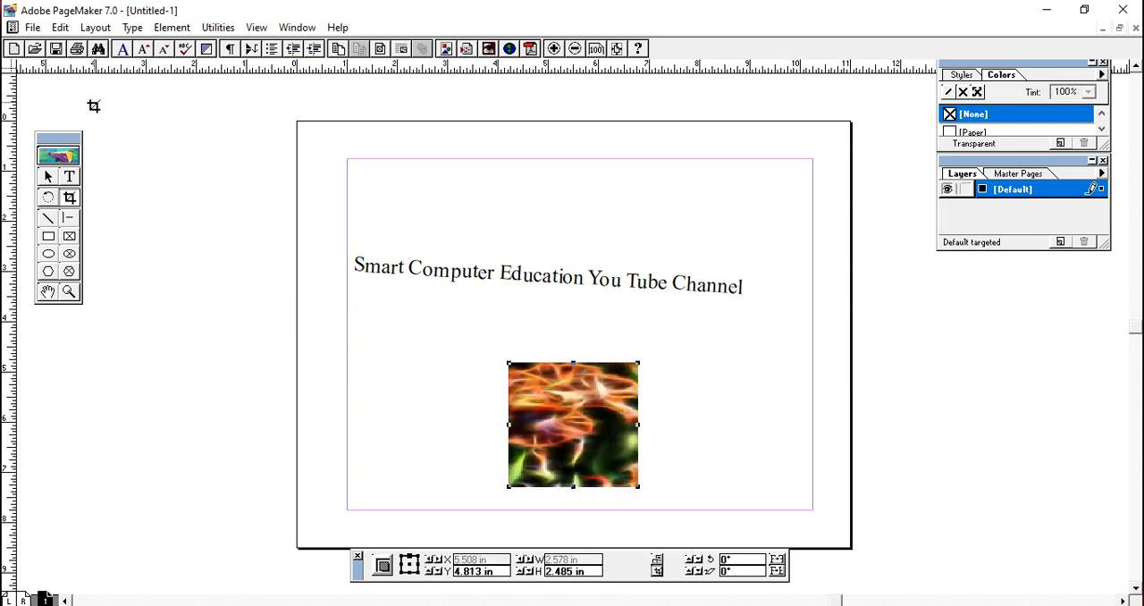
- Draw a nearly horizontal line about 9.25 in long above the heading, from the left margin to the right margin
left_click(51, 221)
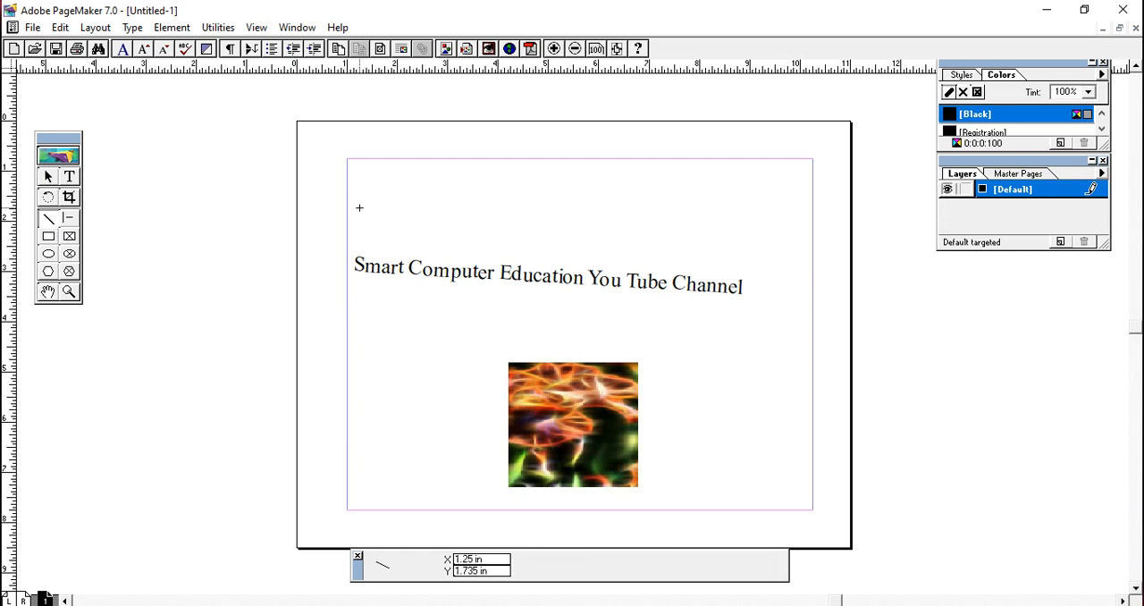
mouse_move(347, 212)
left_mouse_down()
mouse_move(697, 228)
mouse_move(815, 222)
mouse_move(815, 210)
left_mouse_up()
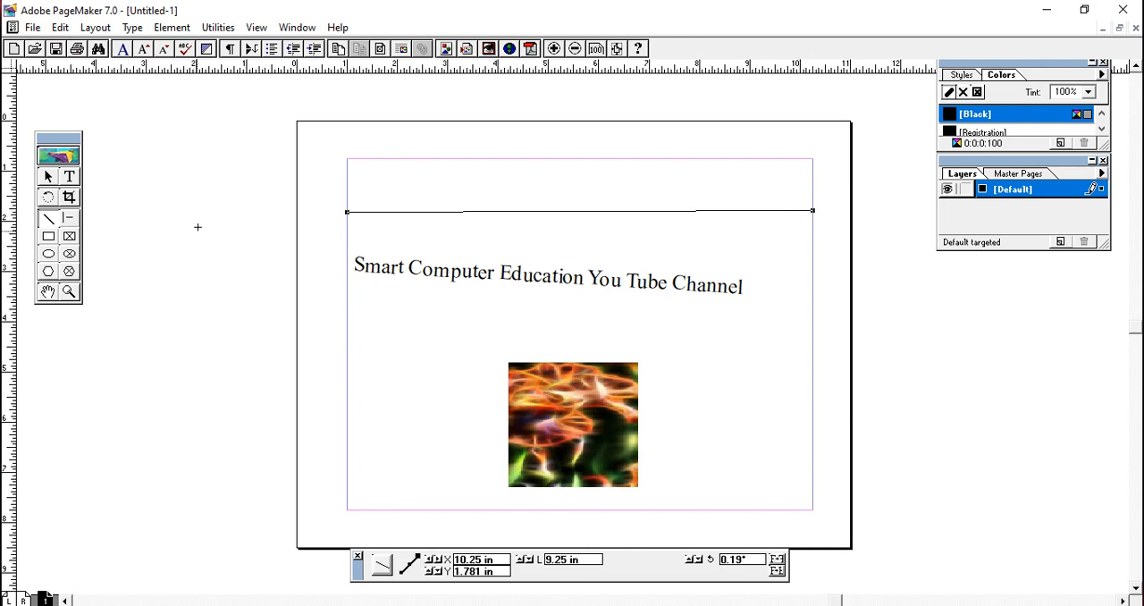
- Draw four constrained lines crossing near the heading's right end: two 45° diagonals, one vertical, and one horizontal about 5.61 in long
left_click(70, 219)
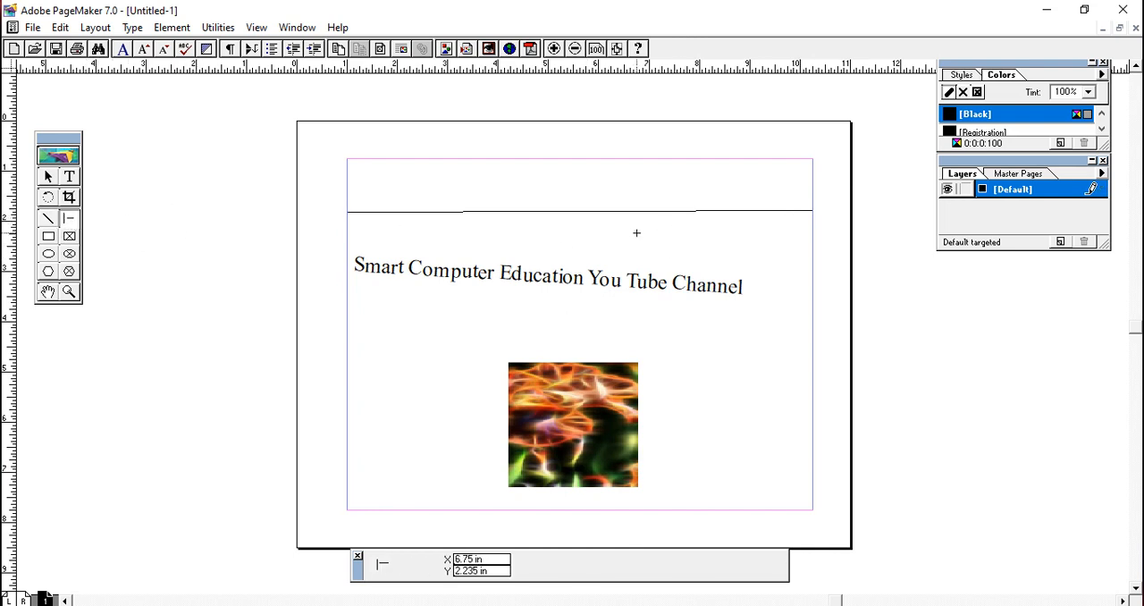
left_click_drag(637, 232, 774, 370)
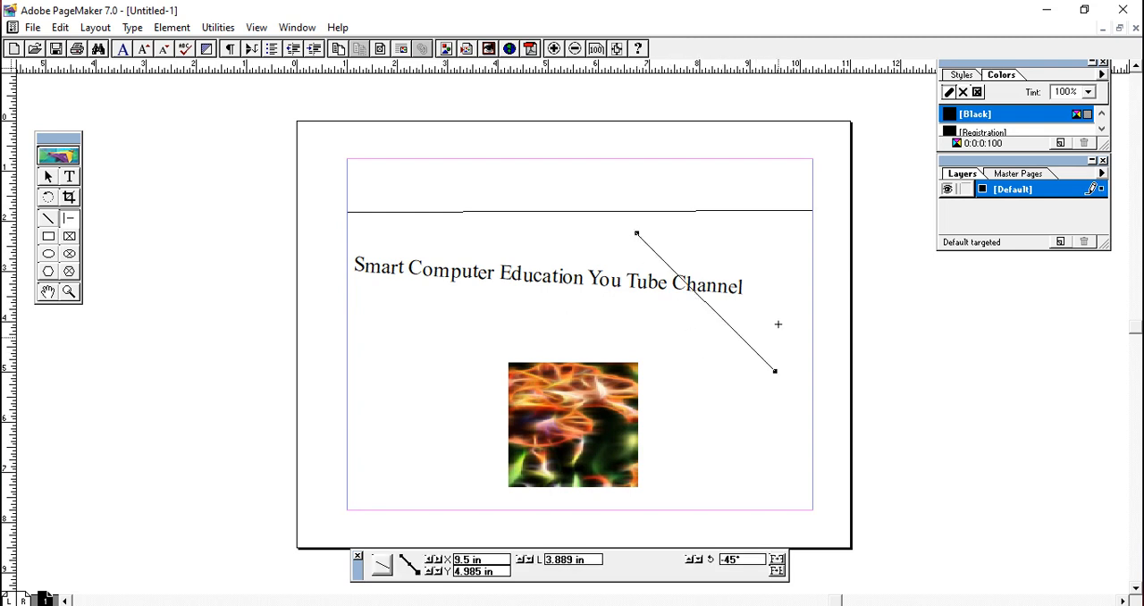
left_click_drag(779, 246, 643, 357)
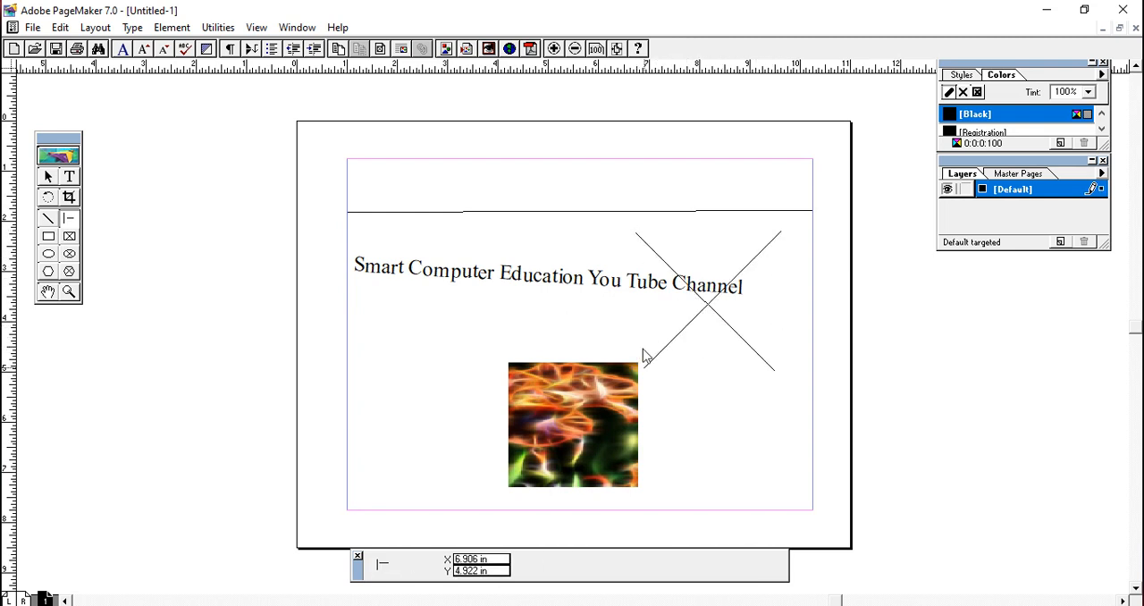
right_click(636, 364)
left_click(815, 400)
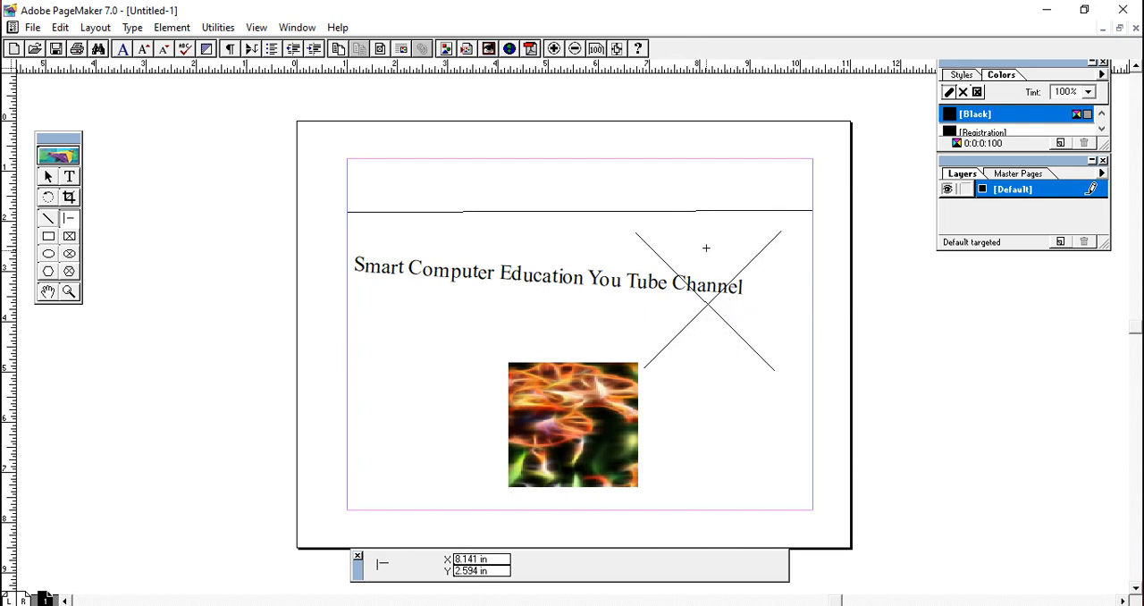
left_click_drag(699, 222, 728, 402)
left_click_drag(610, 312, 895, 327)
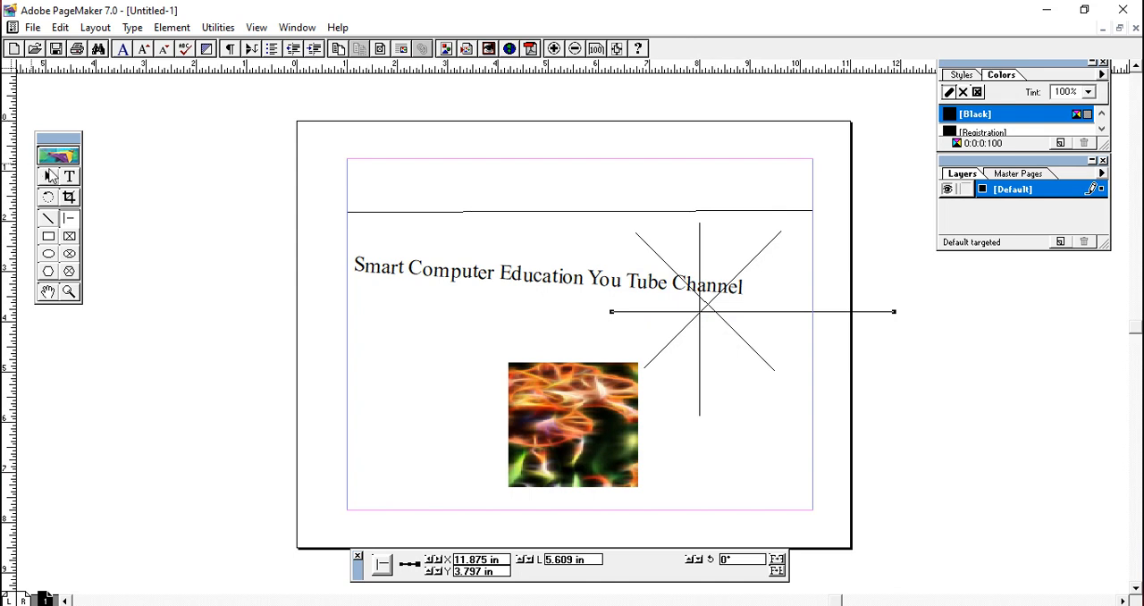
- Clear the page by deleting the long top line, the heading text, the four crossing lines and the flower image
left_click(50, 177)
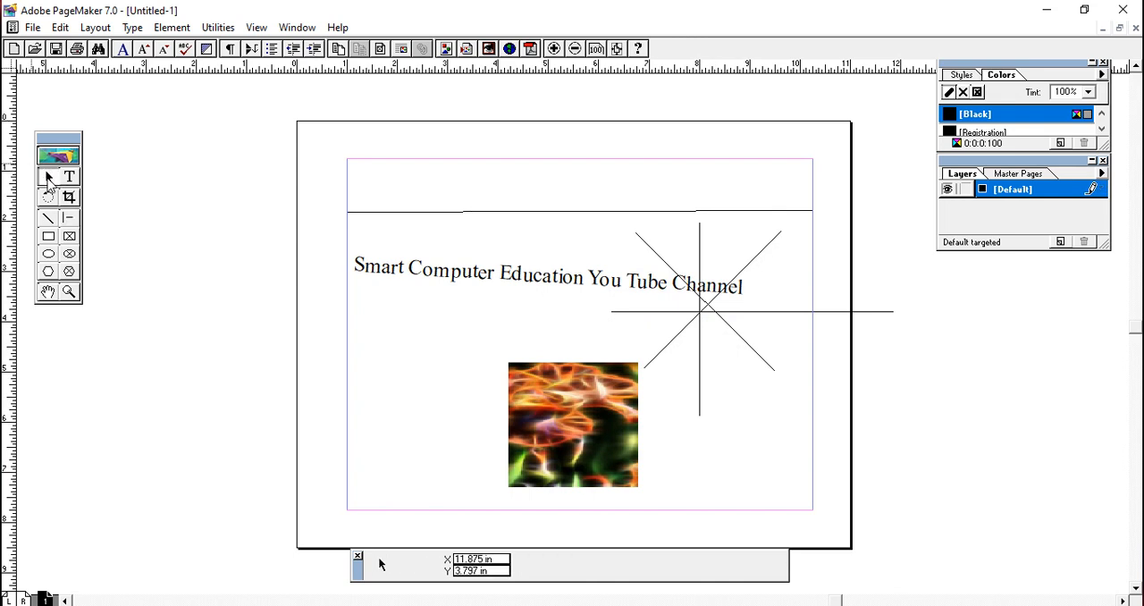
left_click(373, 213)
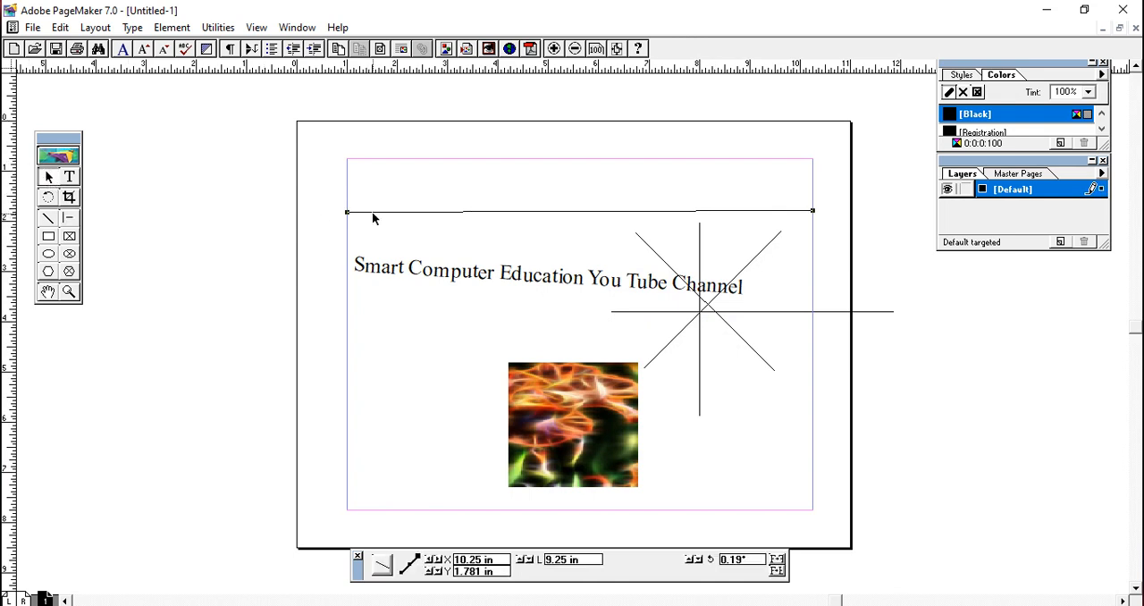
key("Delete")
left_click(384, 262)
key("Delete")
left_click(696, 316)
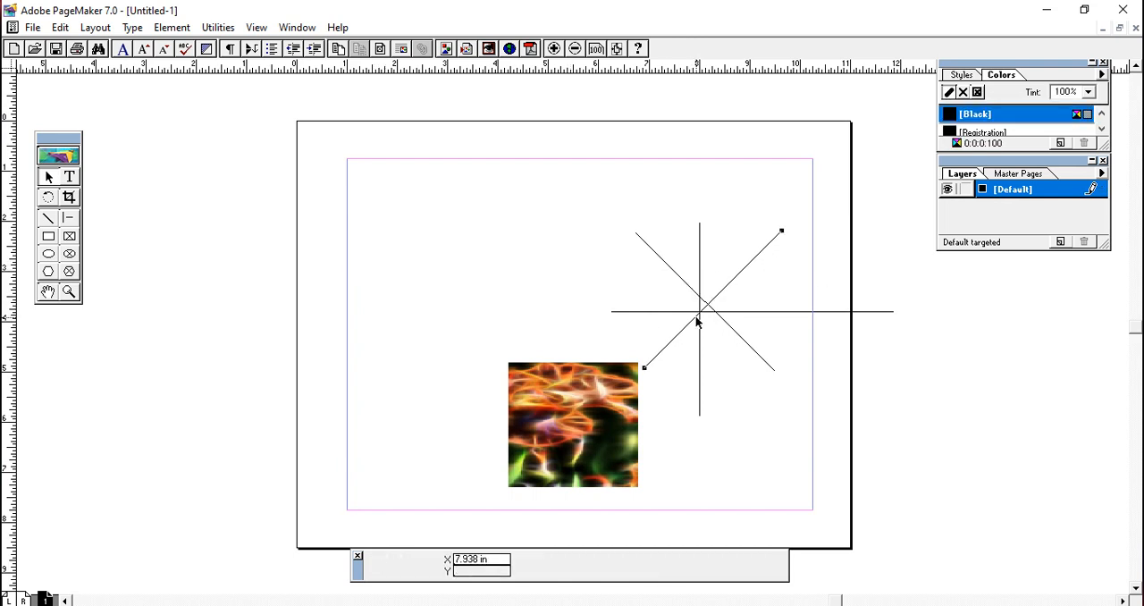
key("Delete")
left_click(720, 322)
key("Delete")
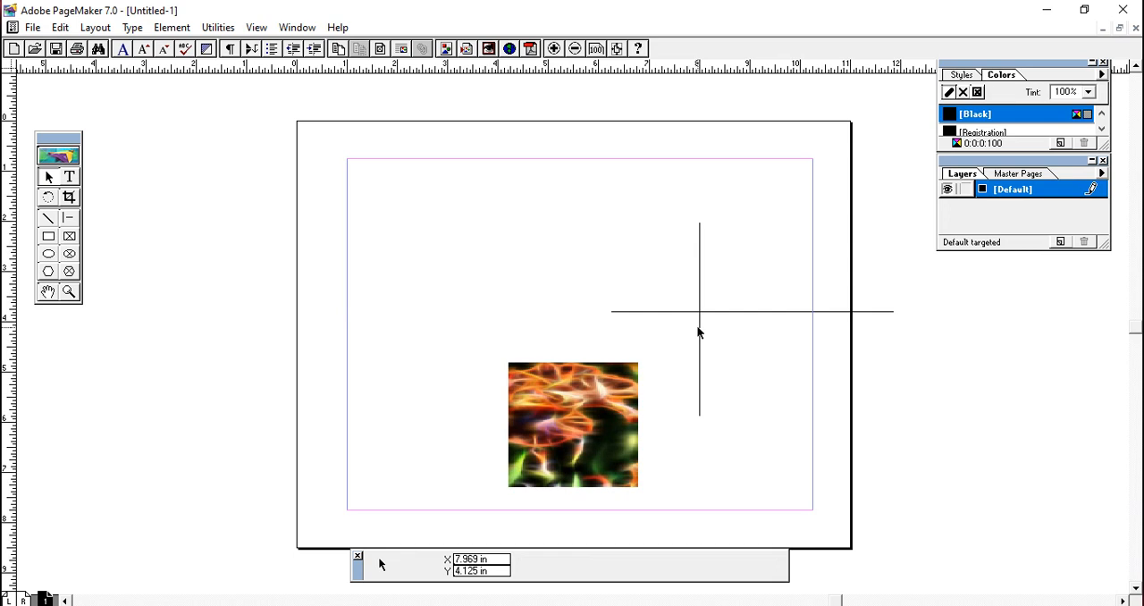
left_click(699, 328)
key("Delete")
left_click(714, 312)
key("Delete")
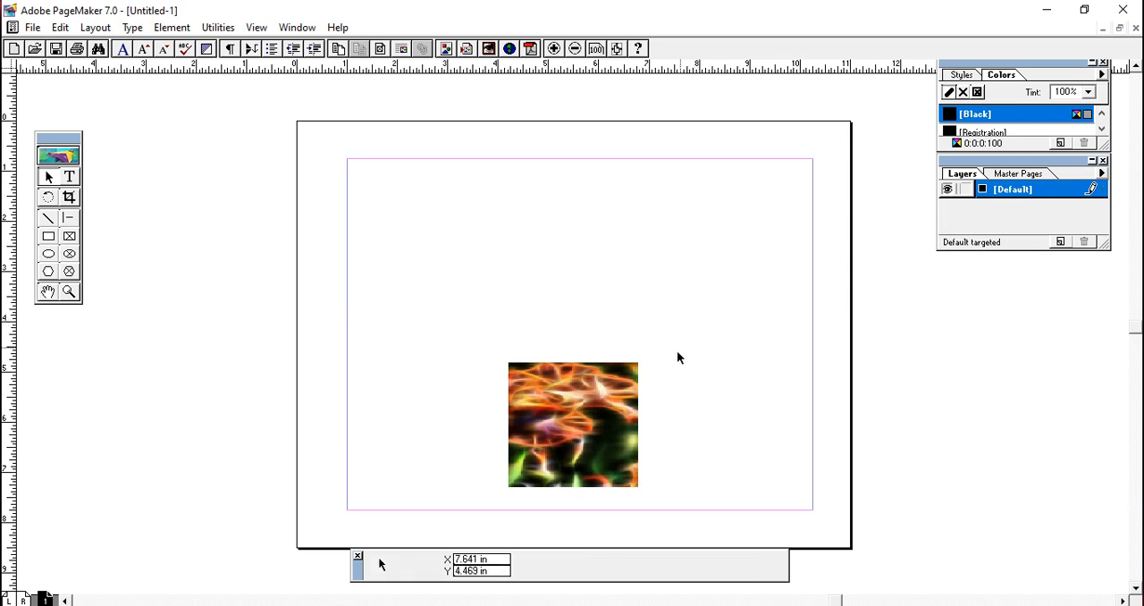
left_click(636, 386)
key("Delete")
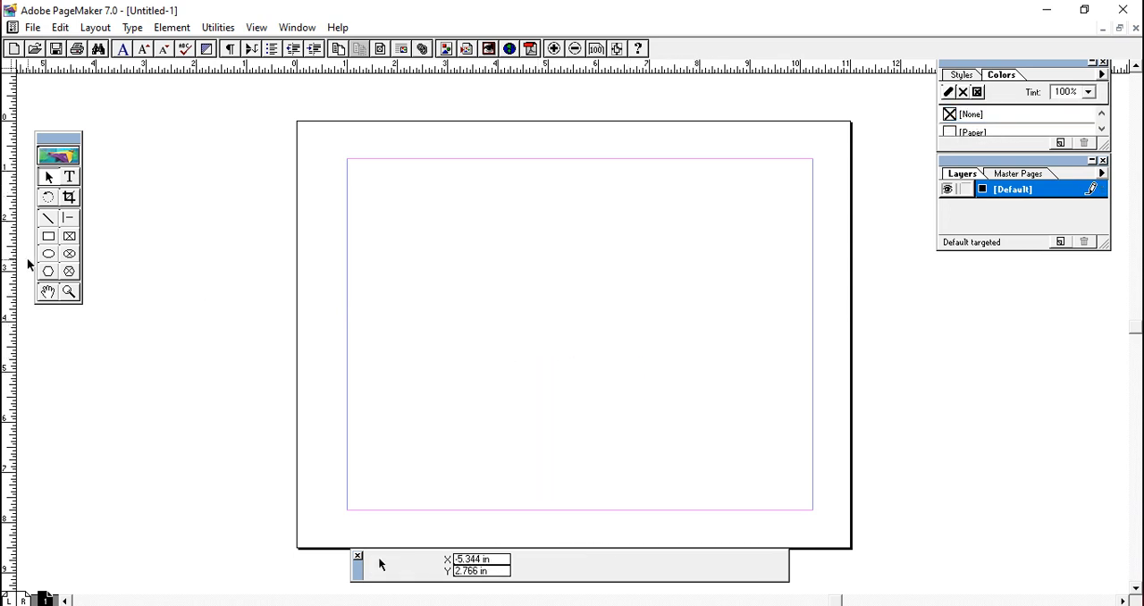
- Draw a rectangle about 4.73 in by 1.63 in at the page's upper left and enter the person's full name inside at 30 pt
left_click(49, 236)
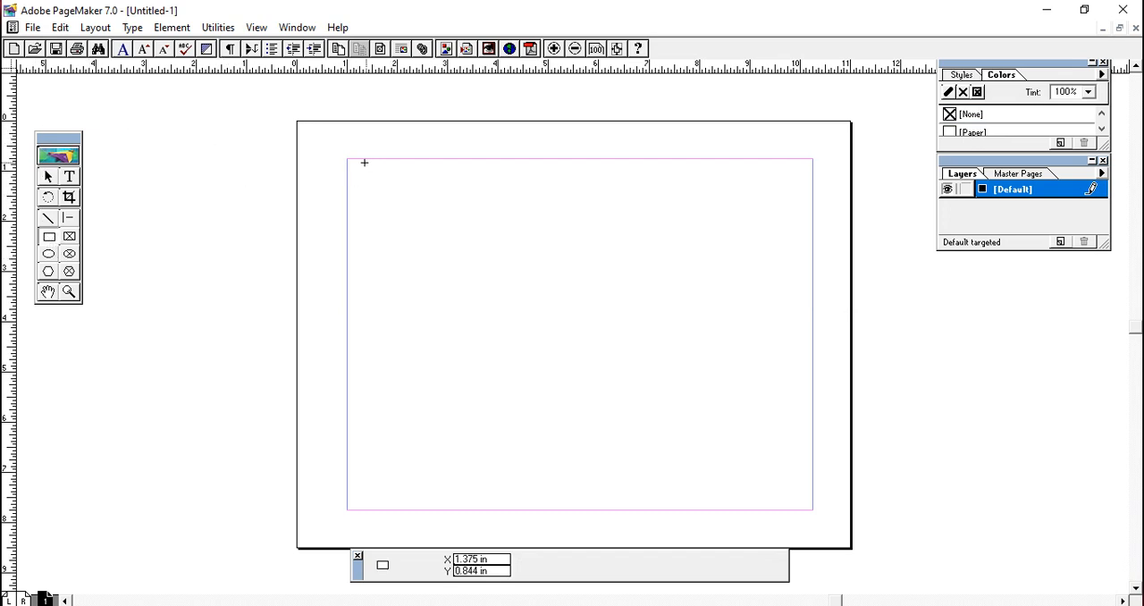
left_click_drag(359, 163, 597, 244)
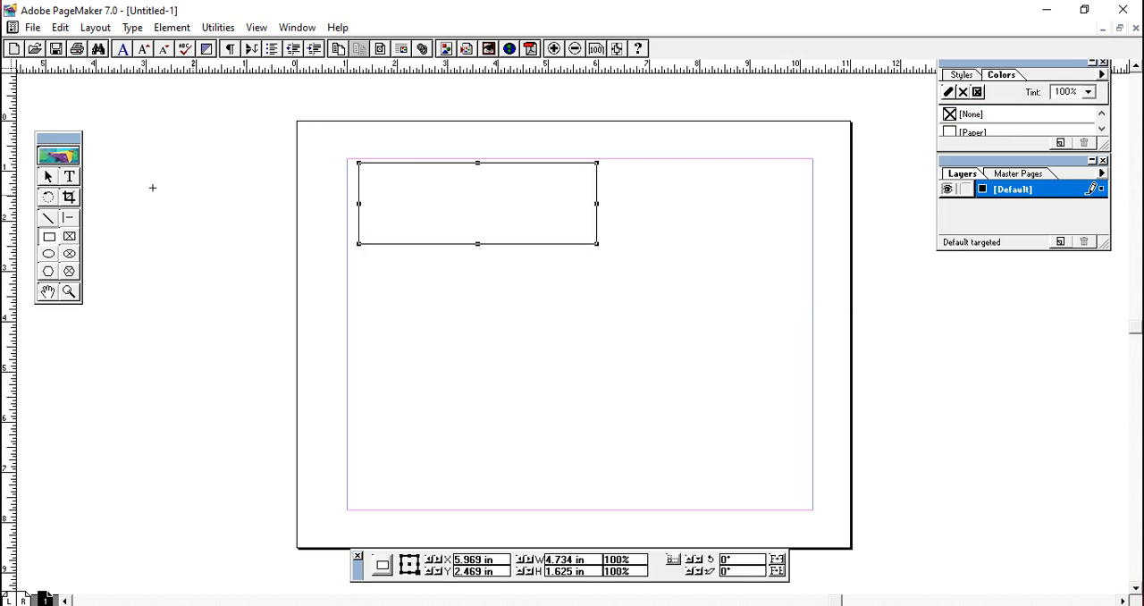
left_click(70, 177)
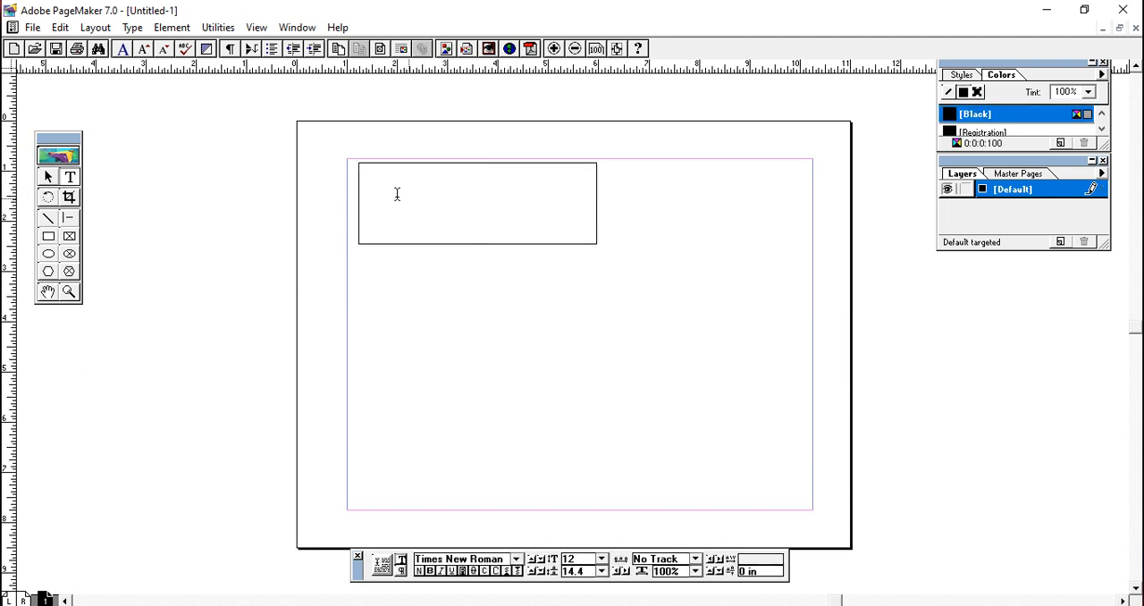
left_click_drag(378, 186, 575, 222)
left_click(601, 559)
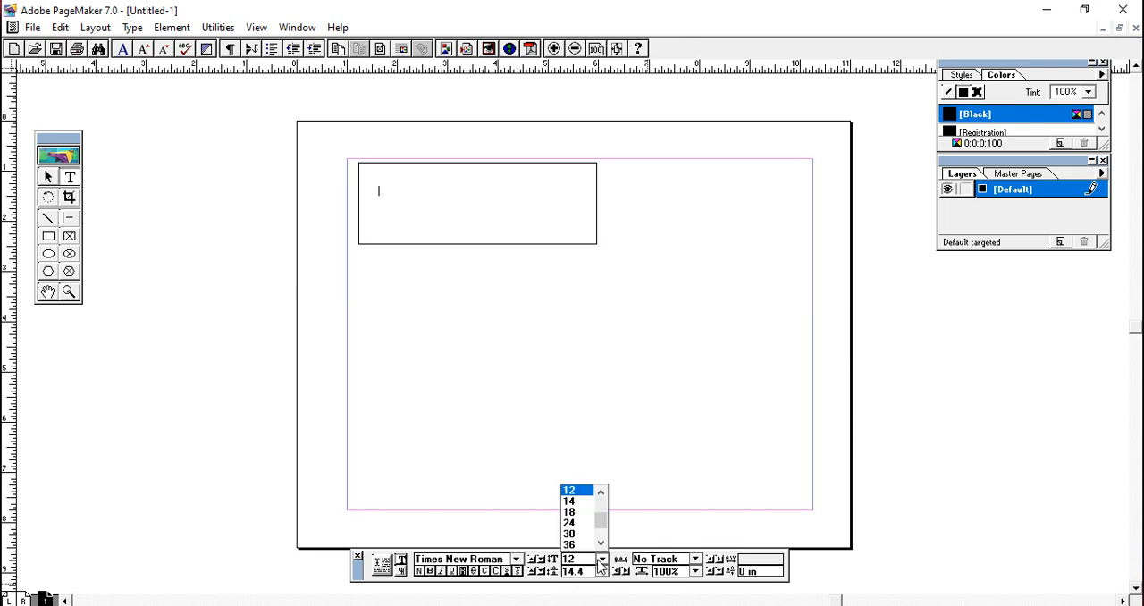
left_click(576, 533)
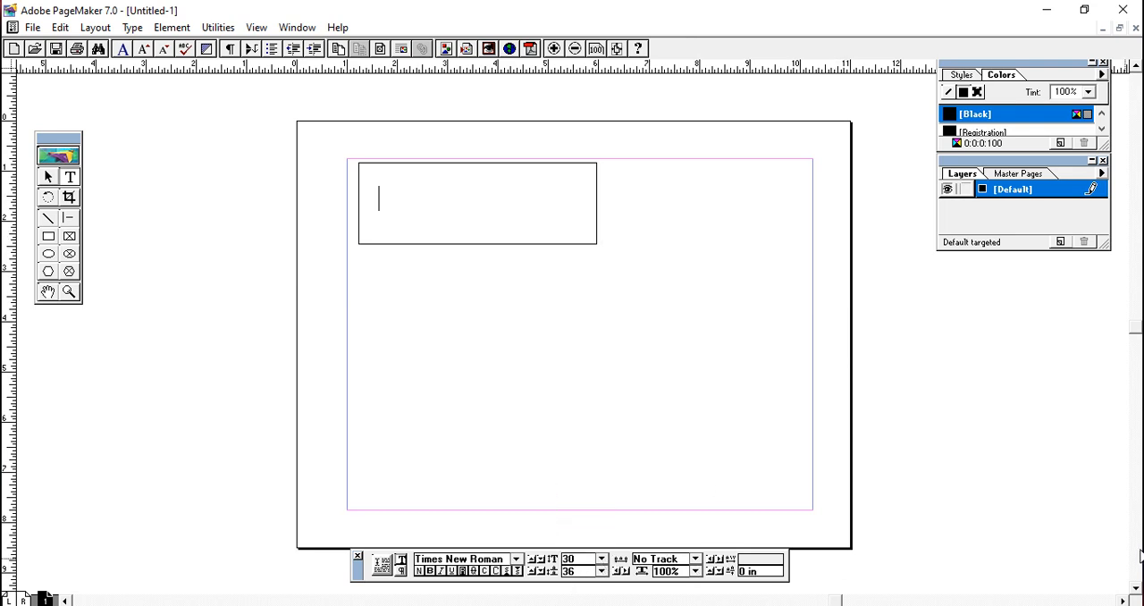
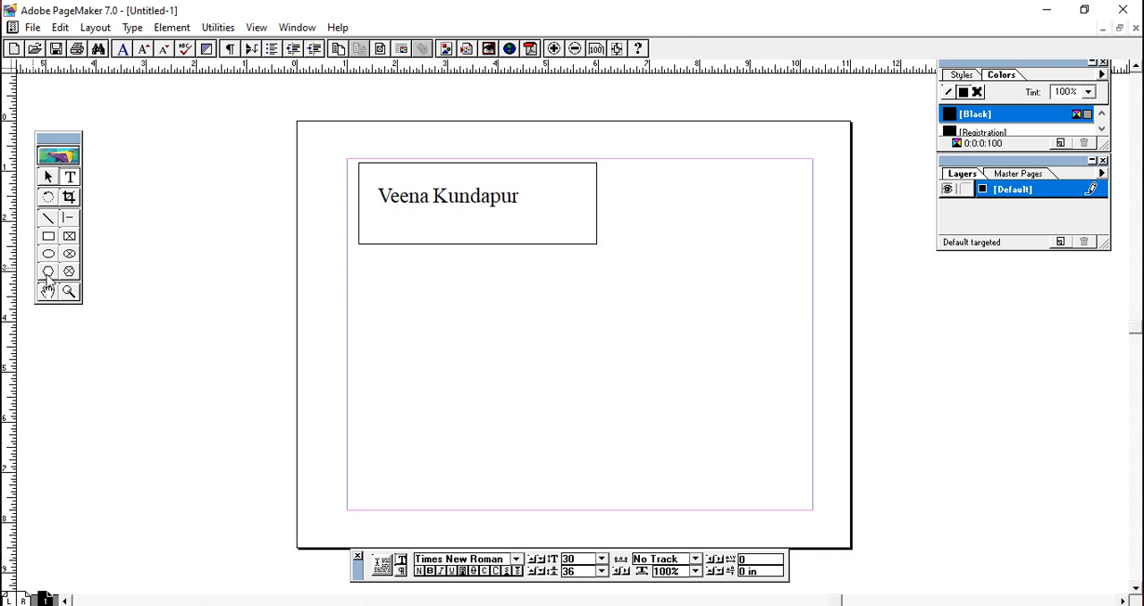
- Resize the rectangle from its right and left edges to about 3.67 in wide, so it sits to the right of the name text
left_click(49, 239)
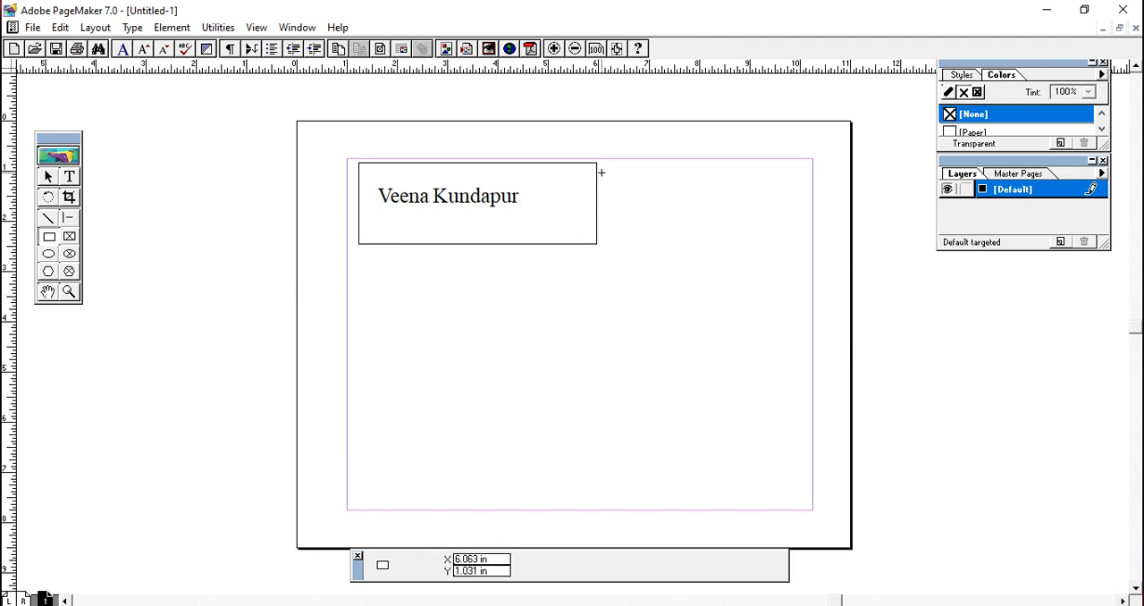
left_click(52, 180)
left_click(362, 242)
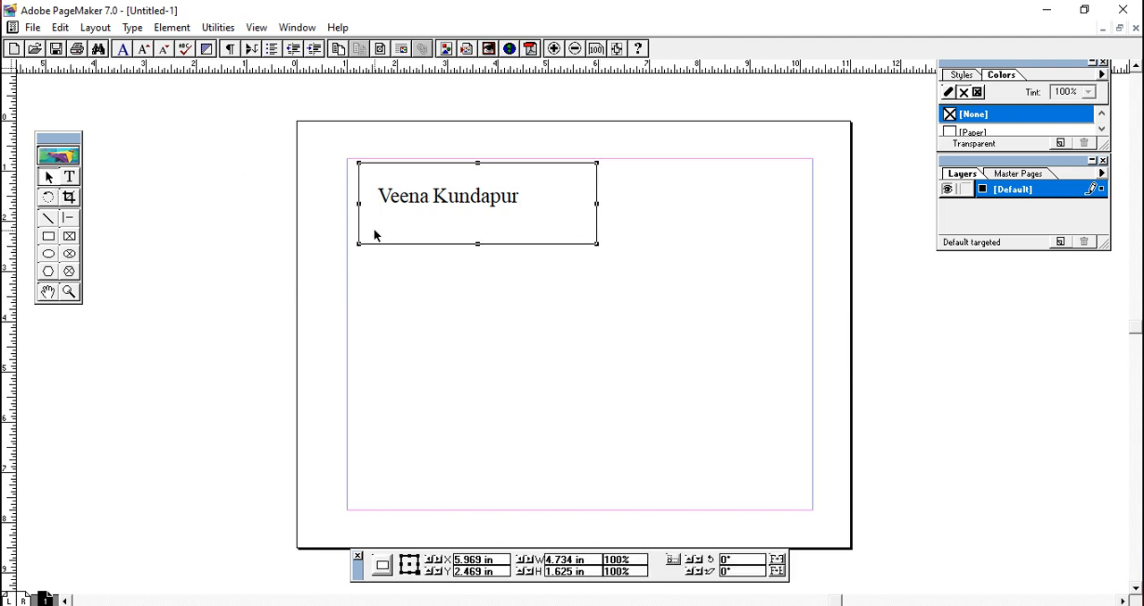
left_click(379, 233)
left_click(364, 243)
left_click_drag(389, 225, 465, 235)
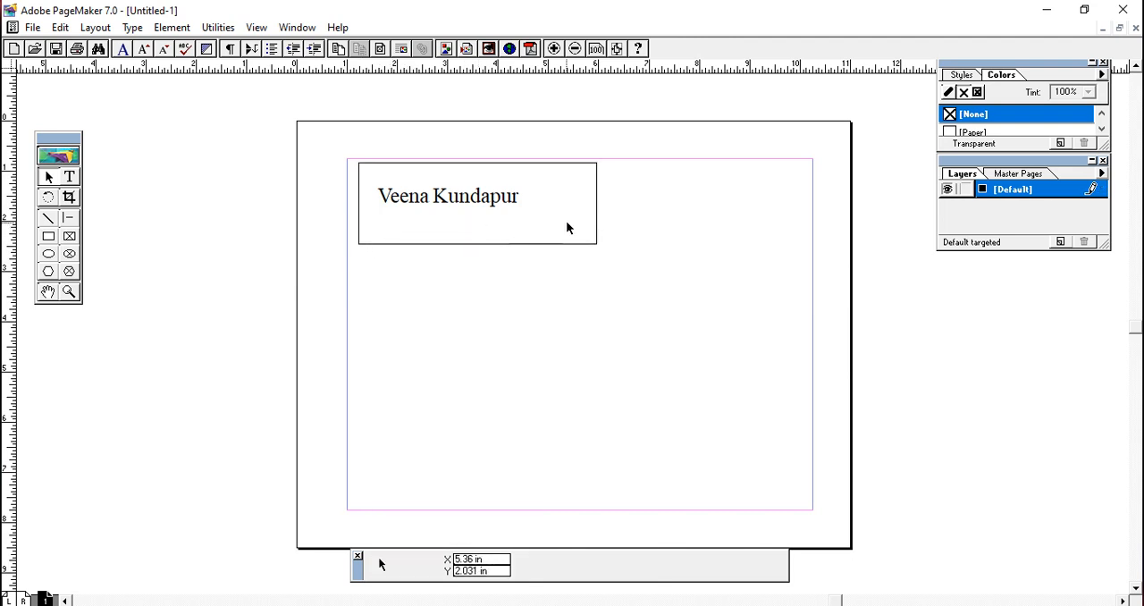
left_click(596, 222)
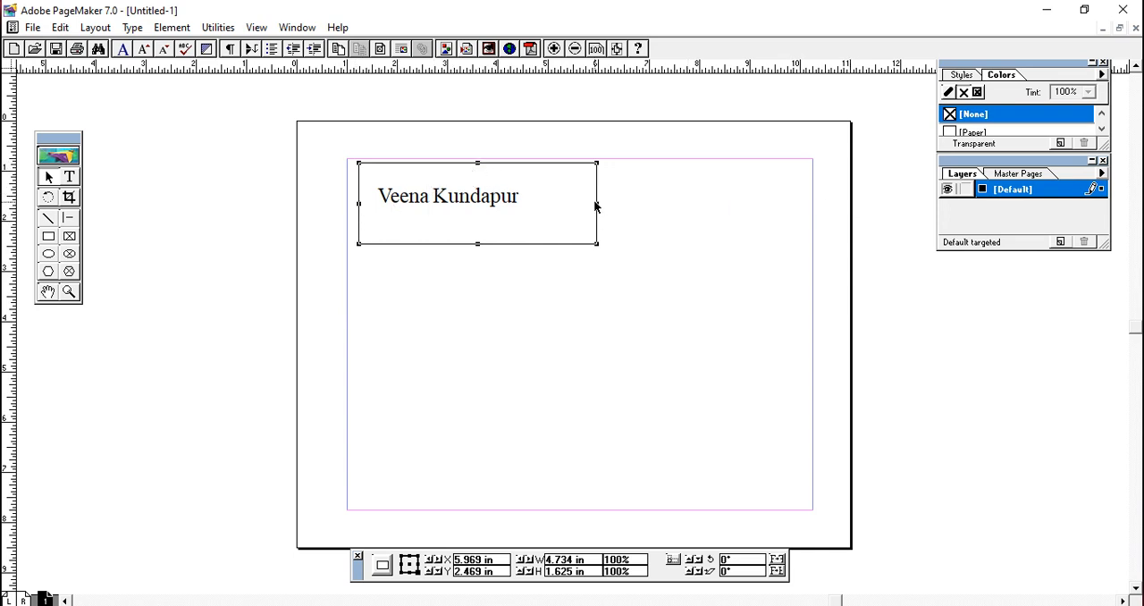
left_click_drag(597, 204, 785, 204)
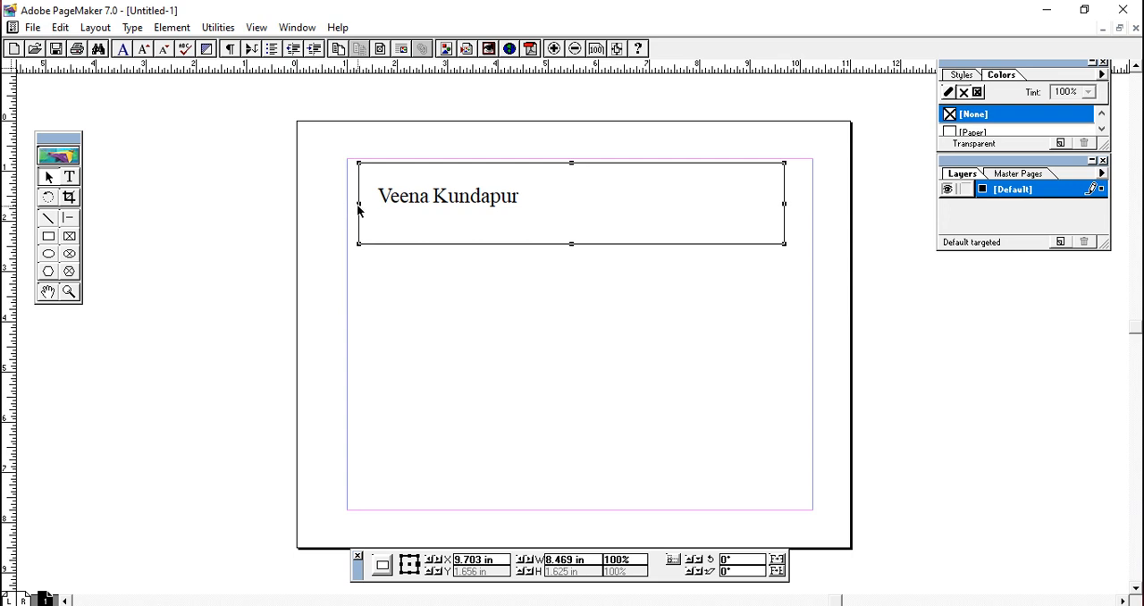
left_click_drag(359, 204, 600, 204)
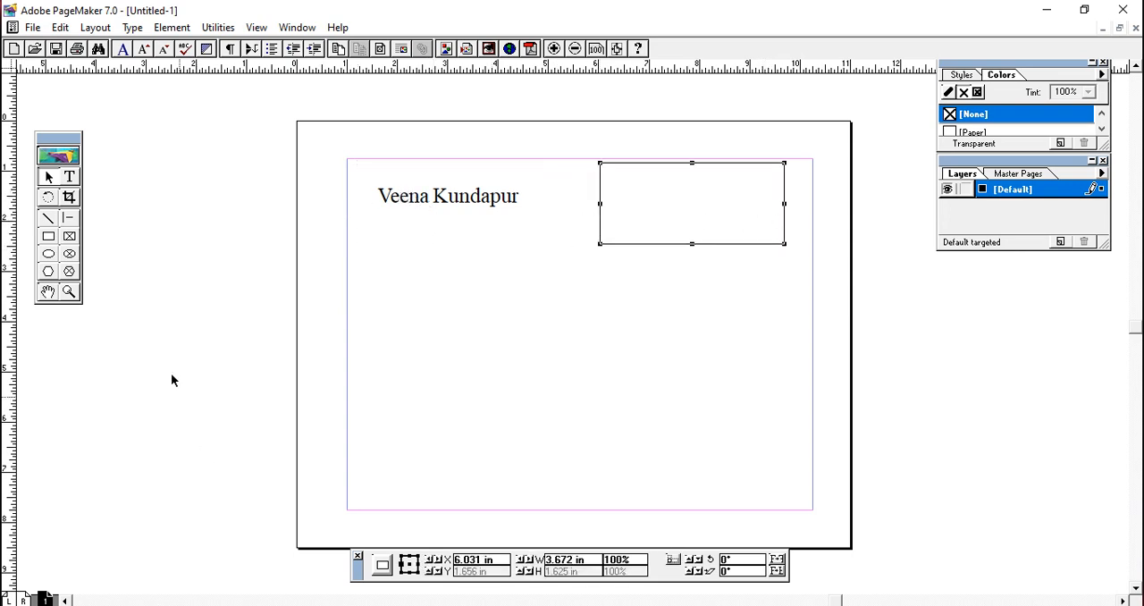
- Draw a rectangular frame about 4.78 in by 1.83 in below the name and enter the person's first name inside at 60 pt
left_click(70, 238)
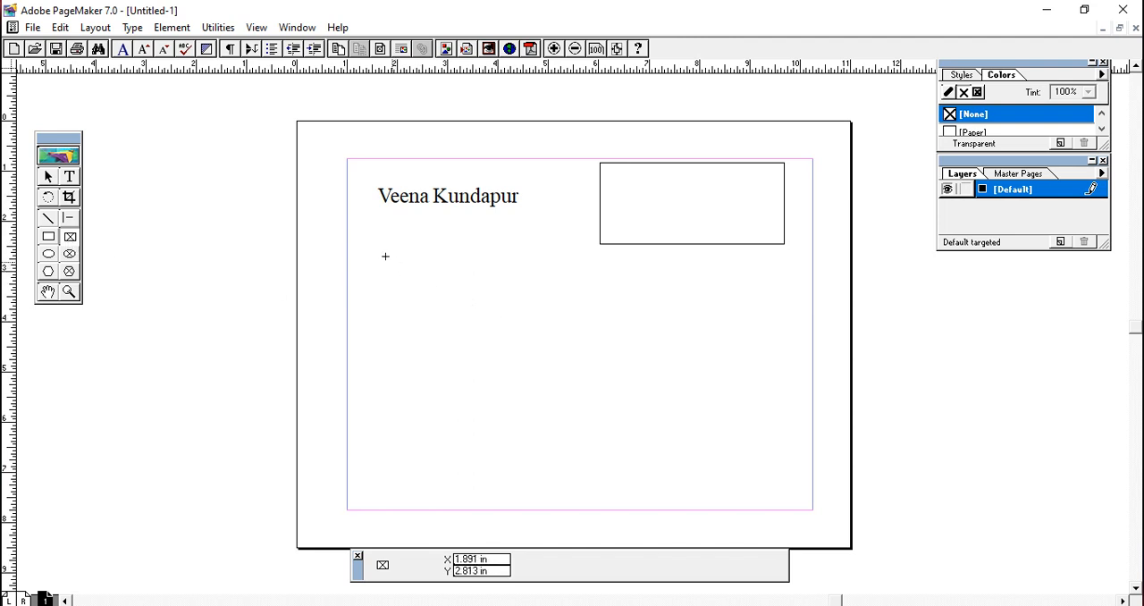
left_click_drag(380, 252, 623, 343)
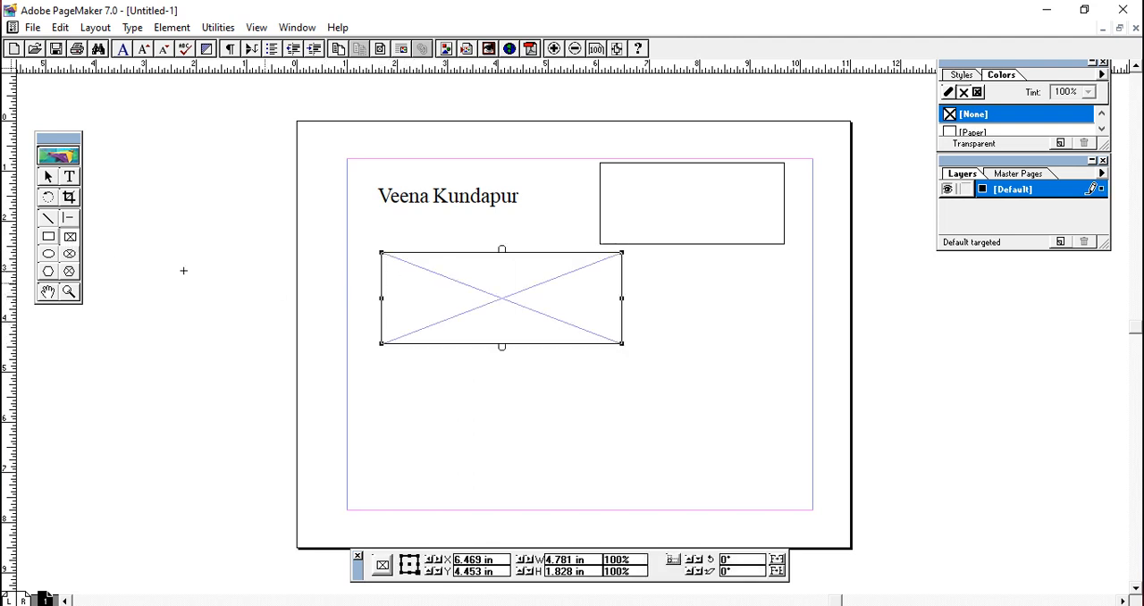
left_click(70, 177)
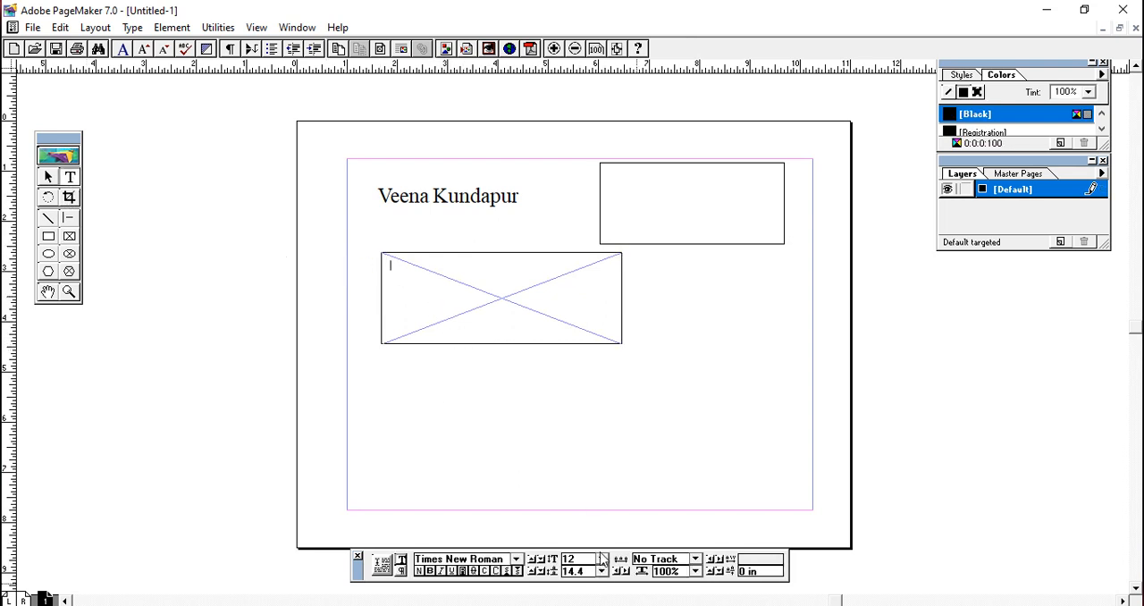
left_click(602, 559)
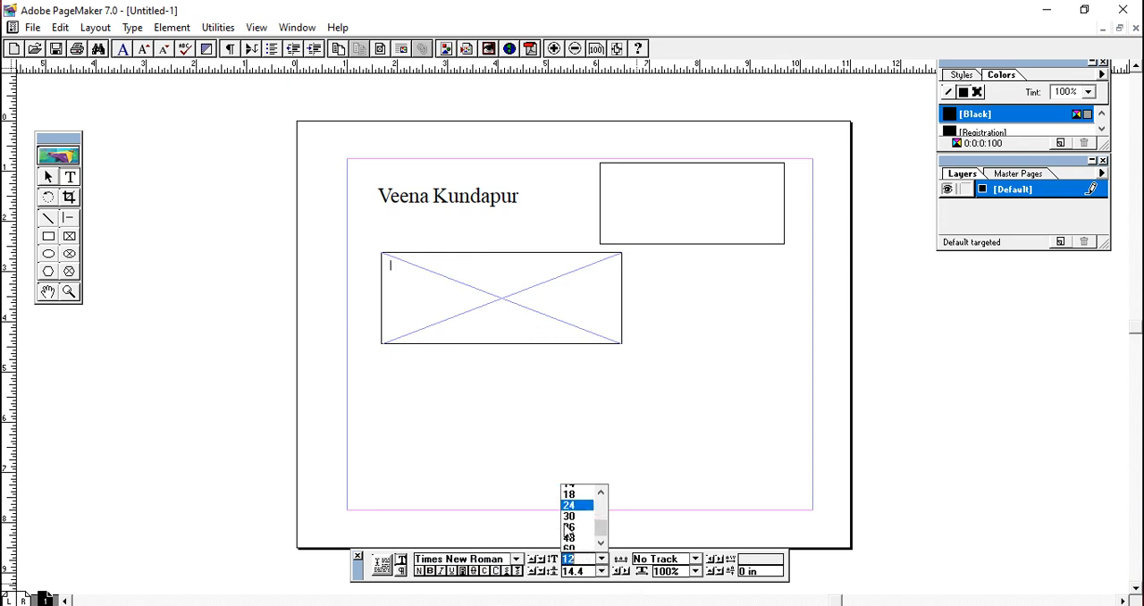
left_click(576, 523)
left_click(602, 560)
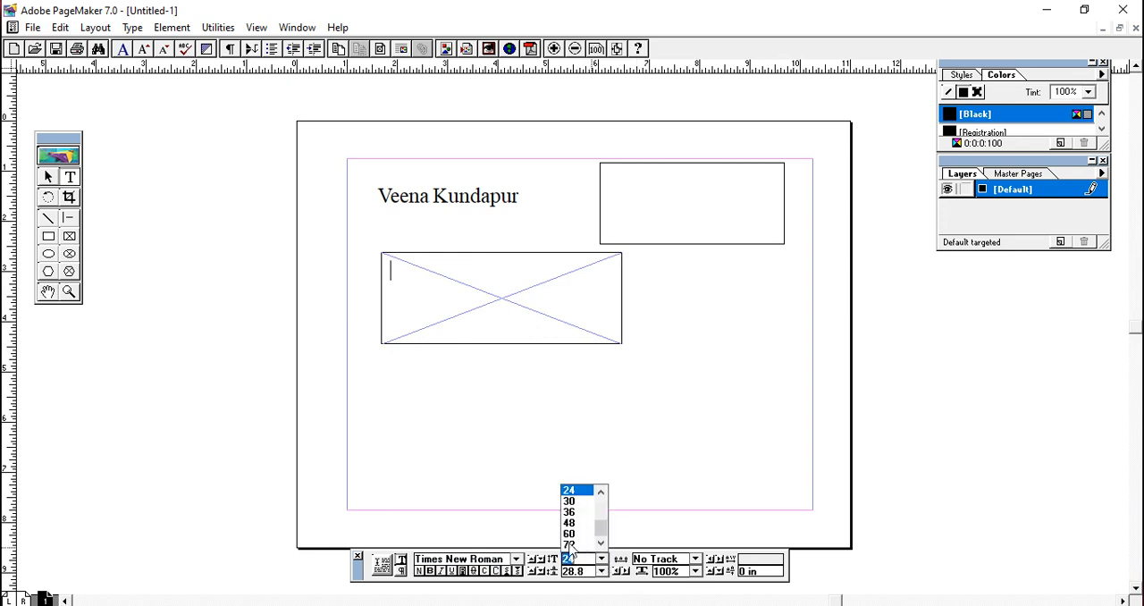
left_click(572, 536)
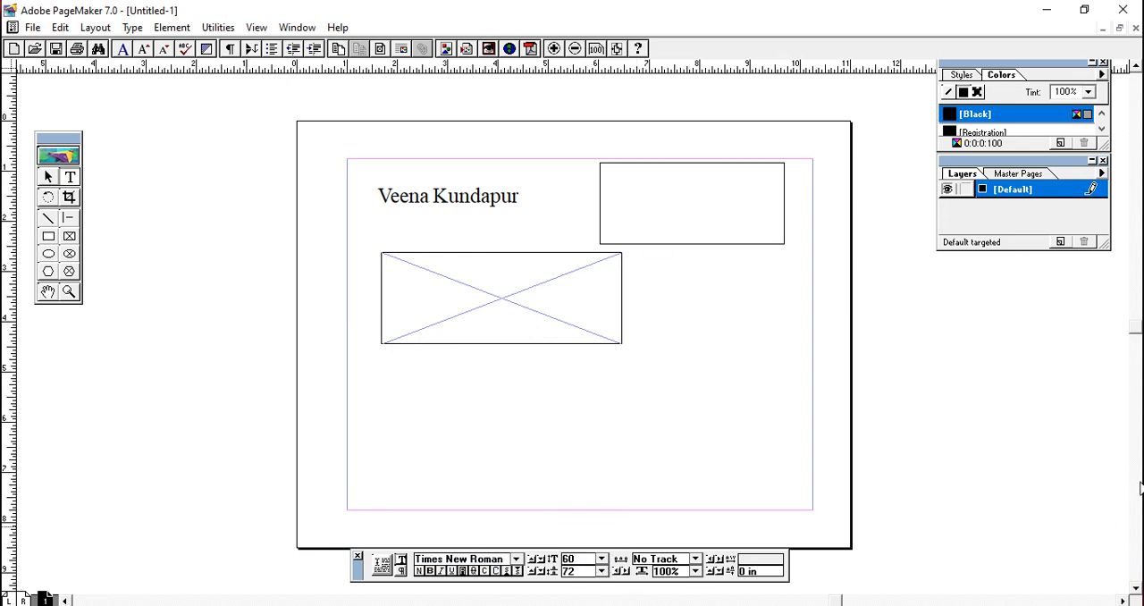
type("Veena")
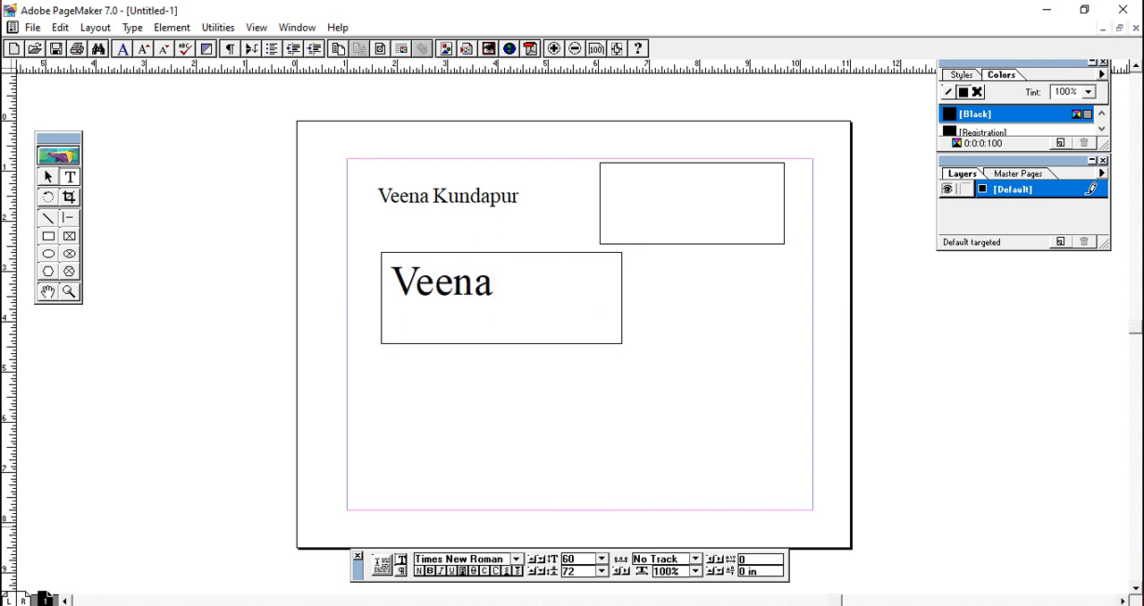
- Resize the text frame from its right and left edges to about 5.06 in wide, extending past the right margin
left_click(49, 178)
left_click(562, 349)
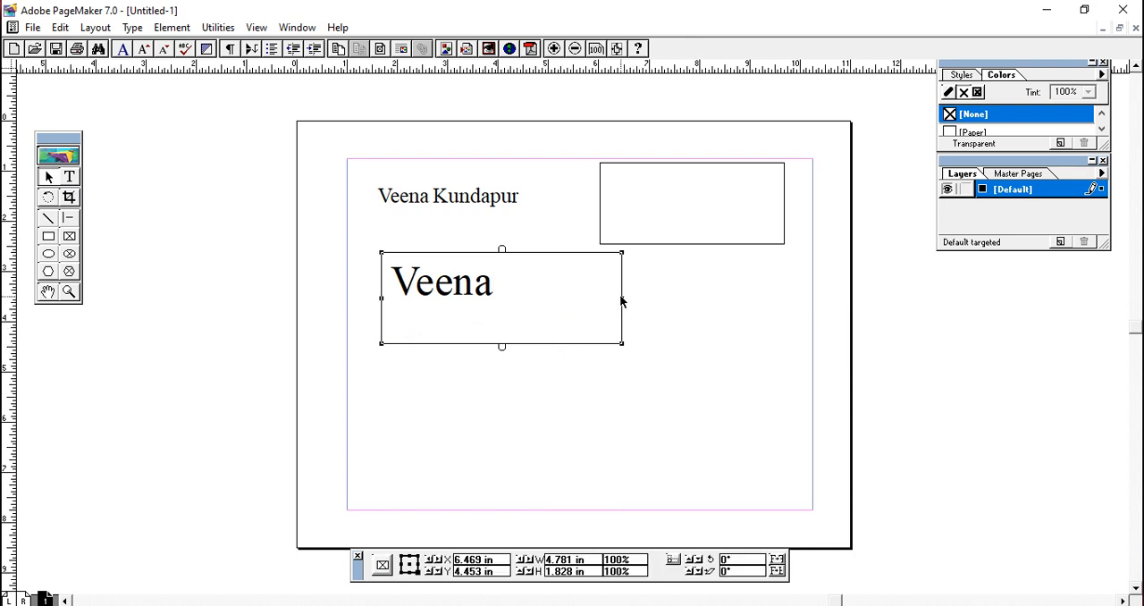
left_click_drag(621, 299, 832, 314)
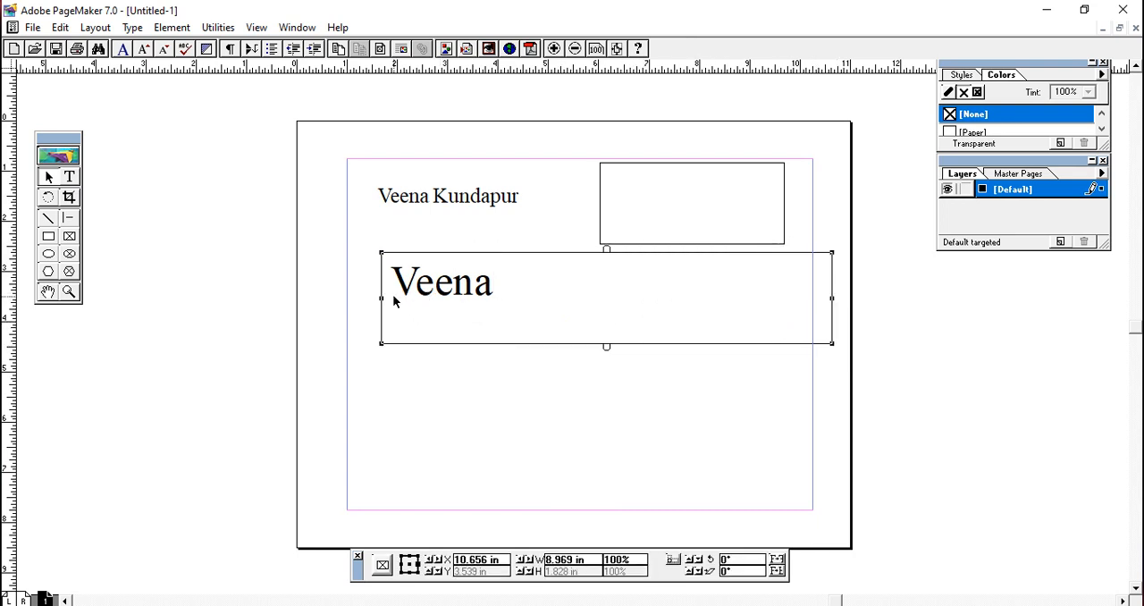
left_click_drag(382, 298, 579, 320)
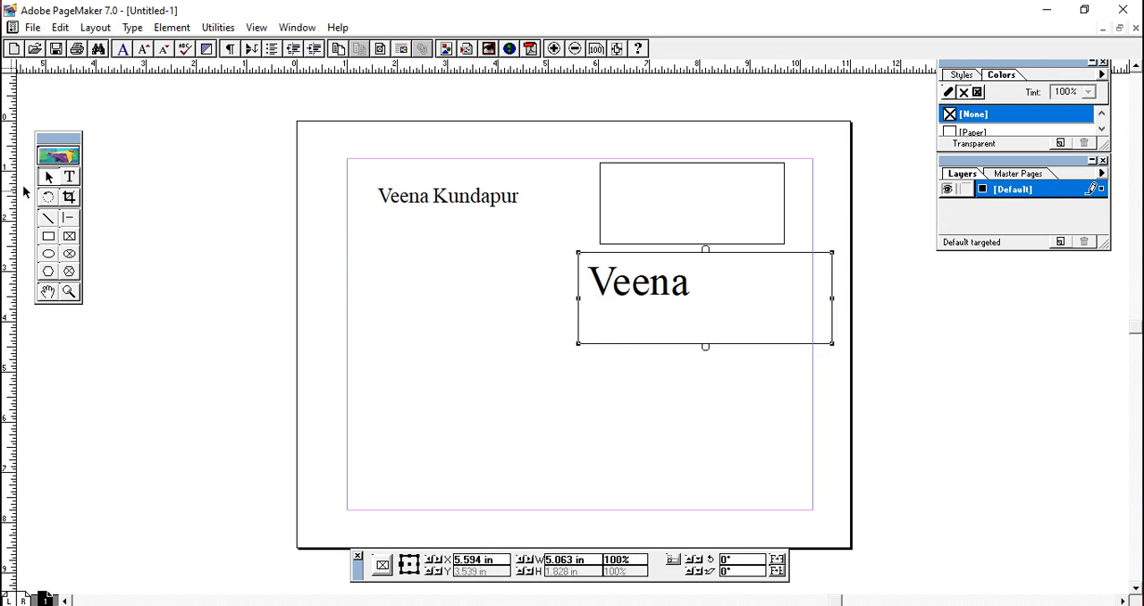
- Draw an ellipse about 3.42 in by 1.24 in around the full-name text at the page's upper left
left_click(71, 237)
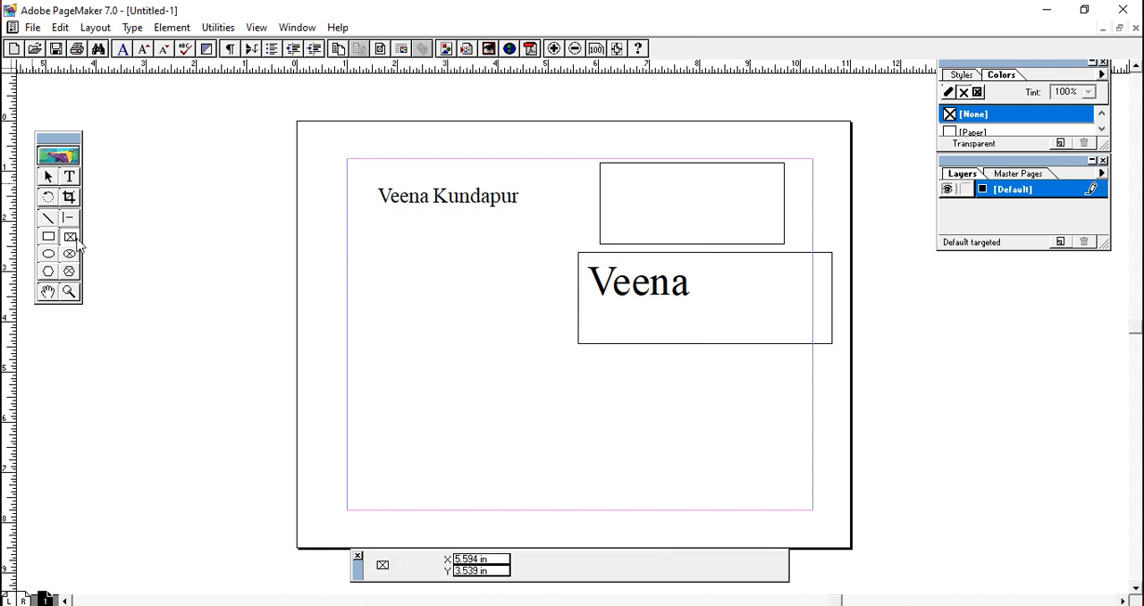
left_click(49, 255)
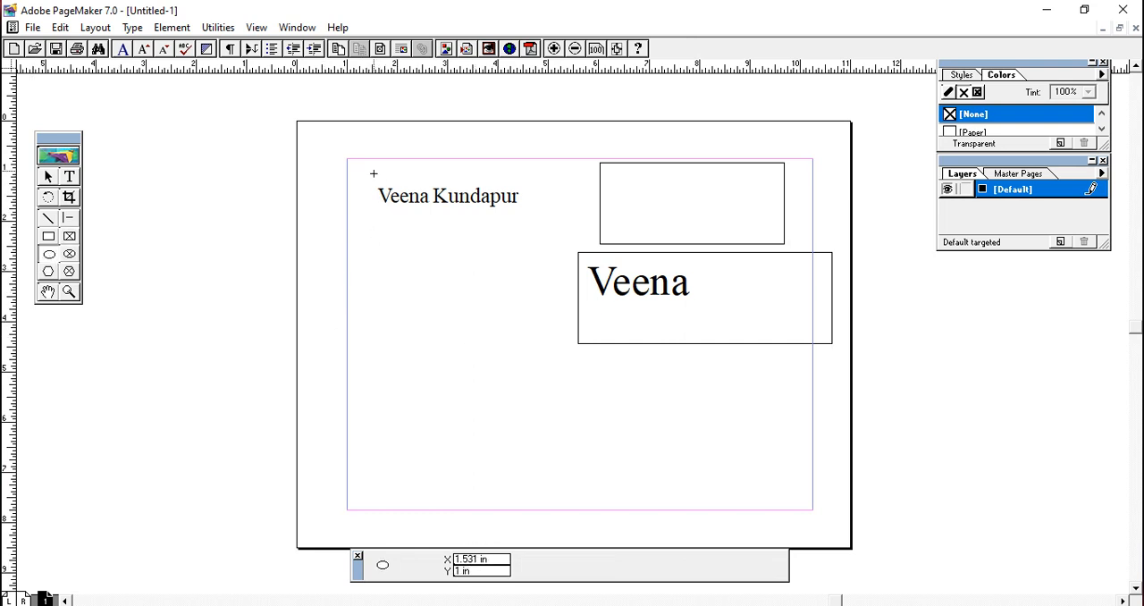
left_click_drag(373, 171, 547, 233)
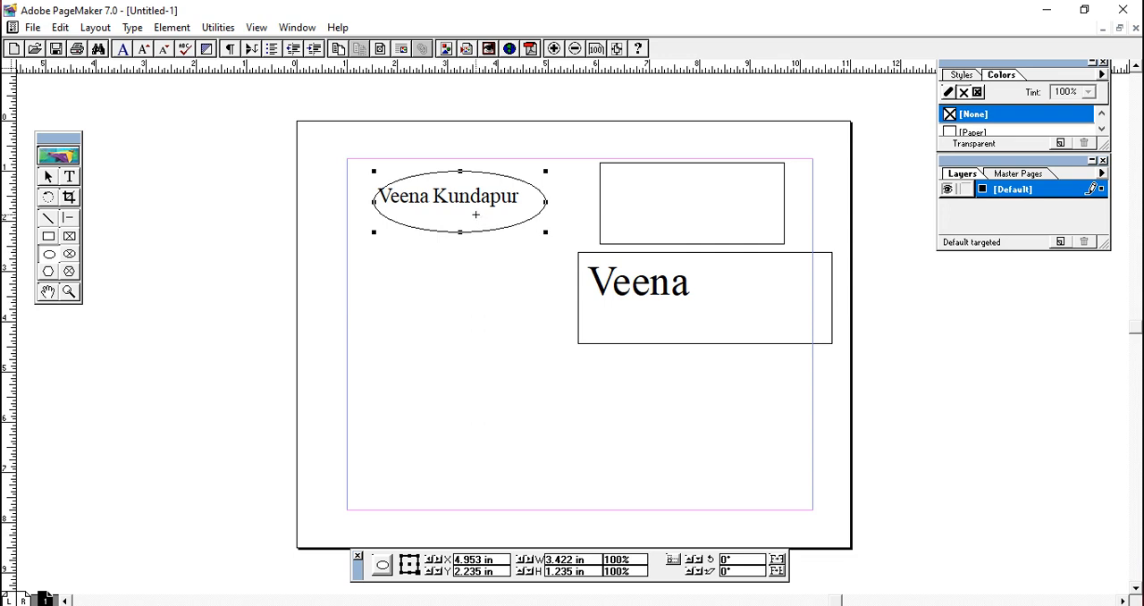
- Draw an elliptical frame about 4.03 in by 2.22 in below the ellipse and place a 60 pt text cursor inside it
left_click(75, 257)
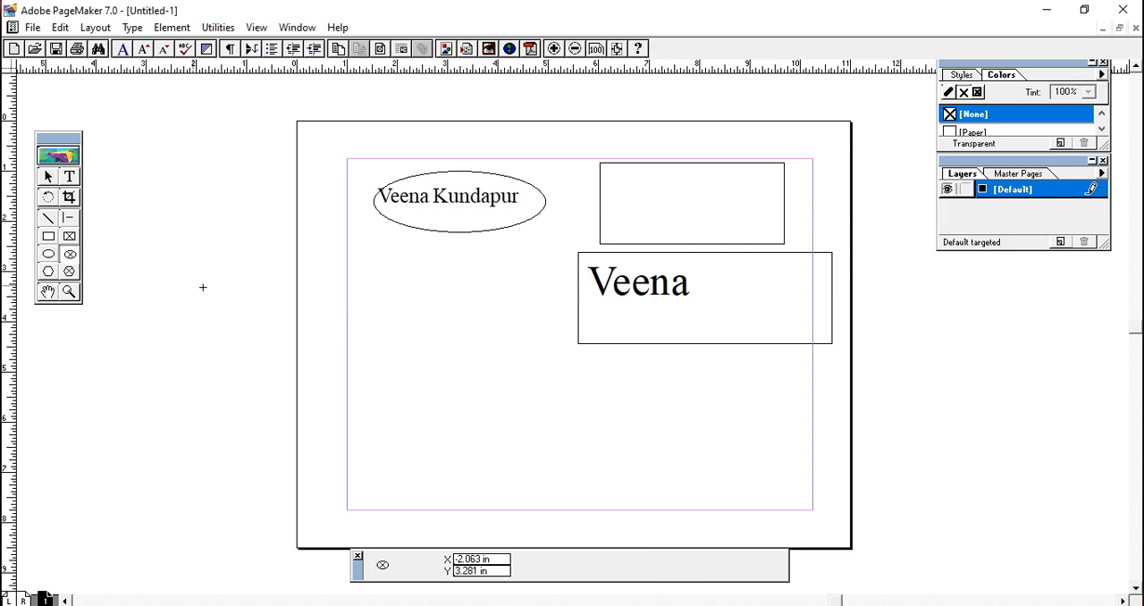
left_click_drag(375, 258, 578, 369)
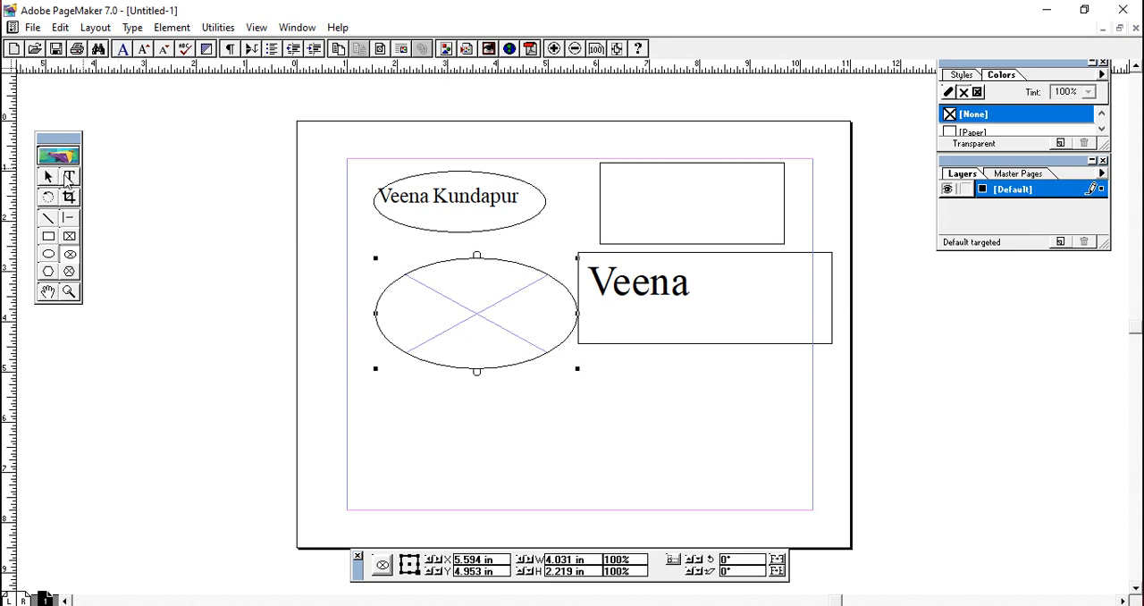
left_click(70, 176)
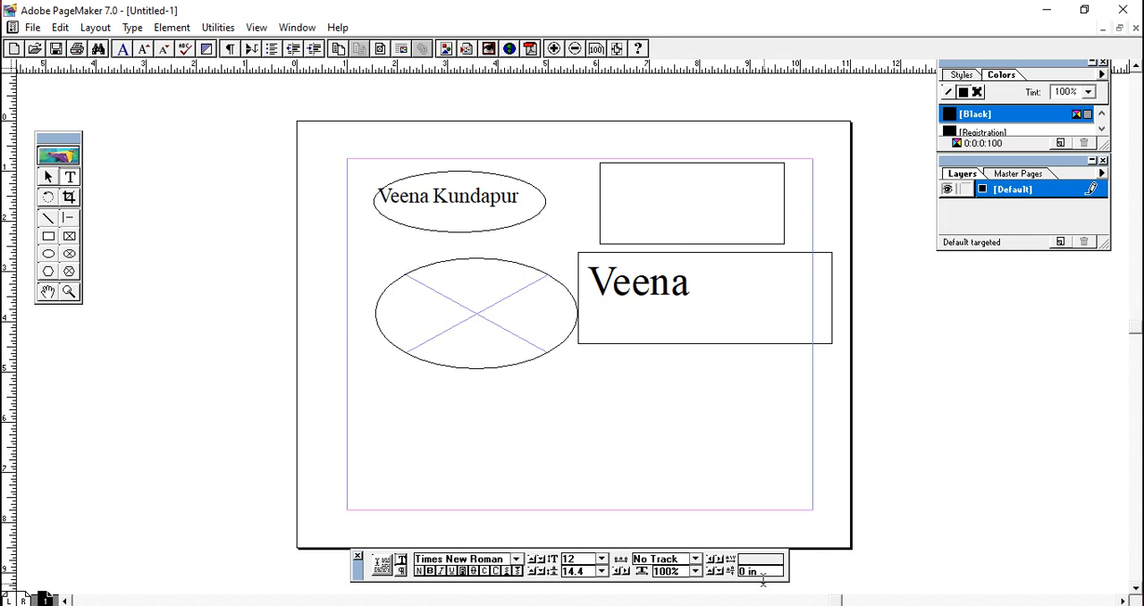
left_click(602, 560)
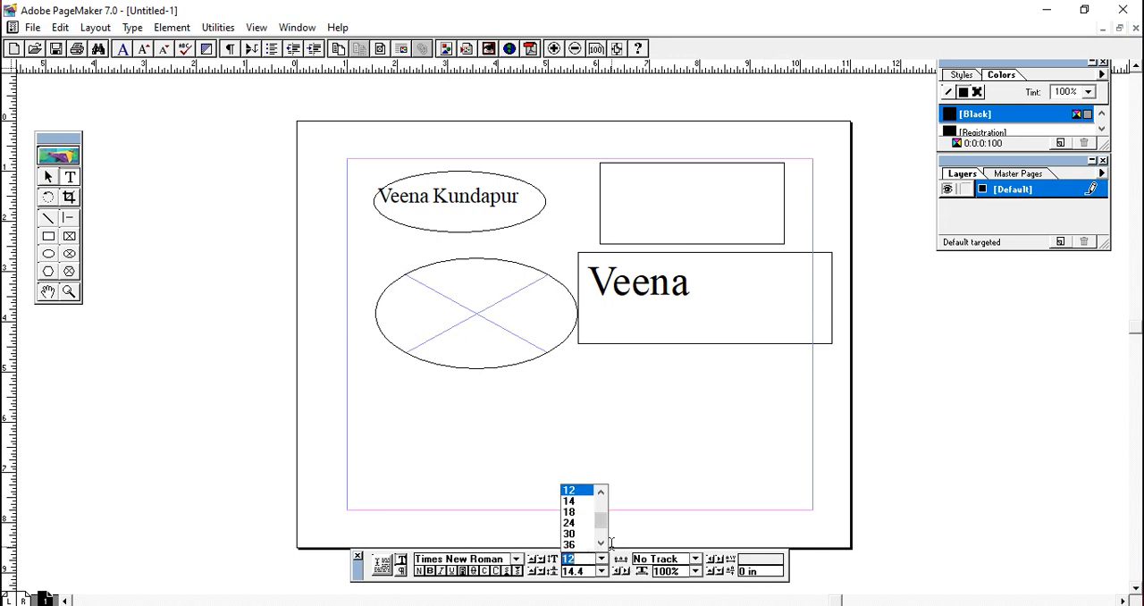
left_click(601, 542)
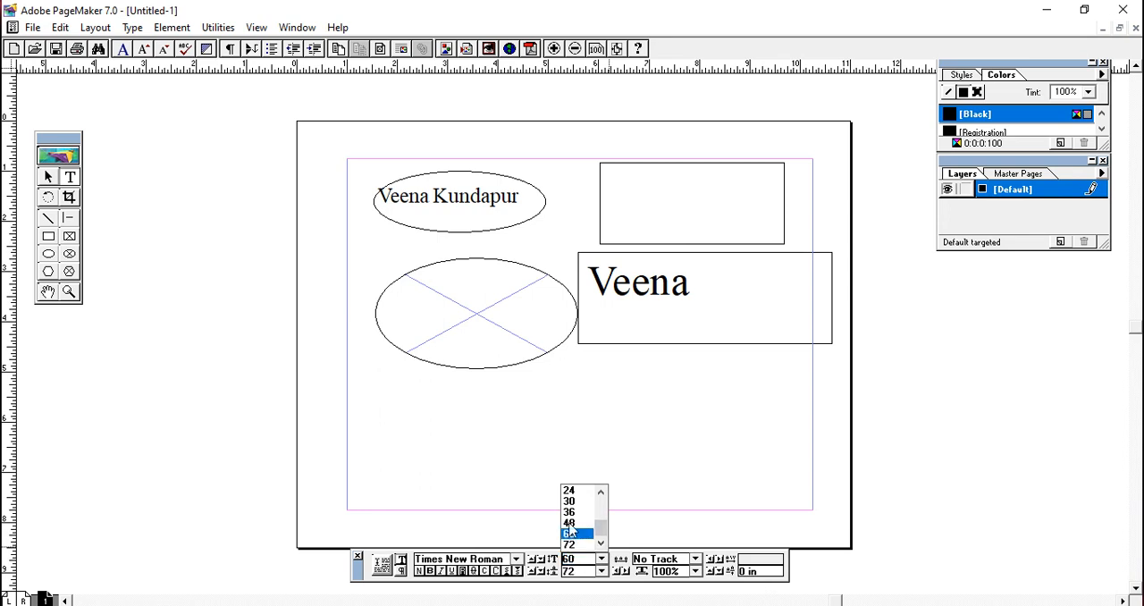
left_click(569, 534)
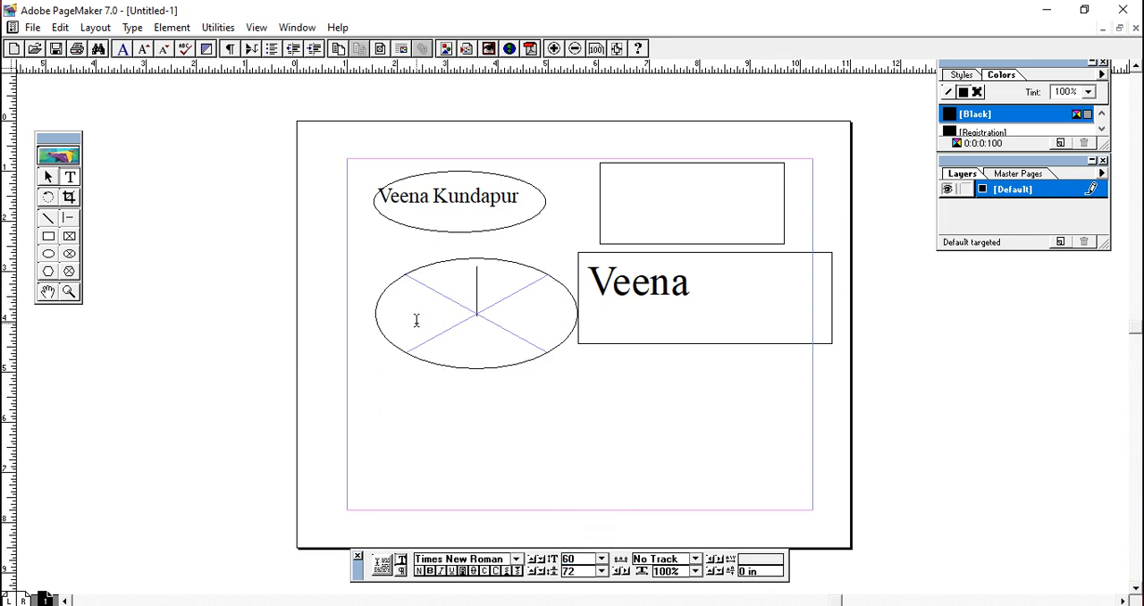
left_click(416, 325)
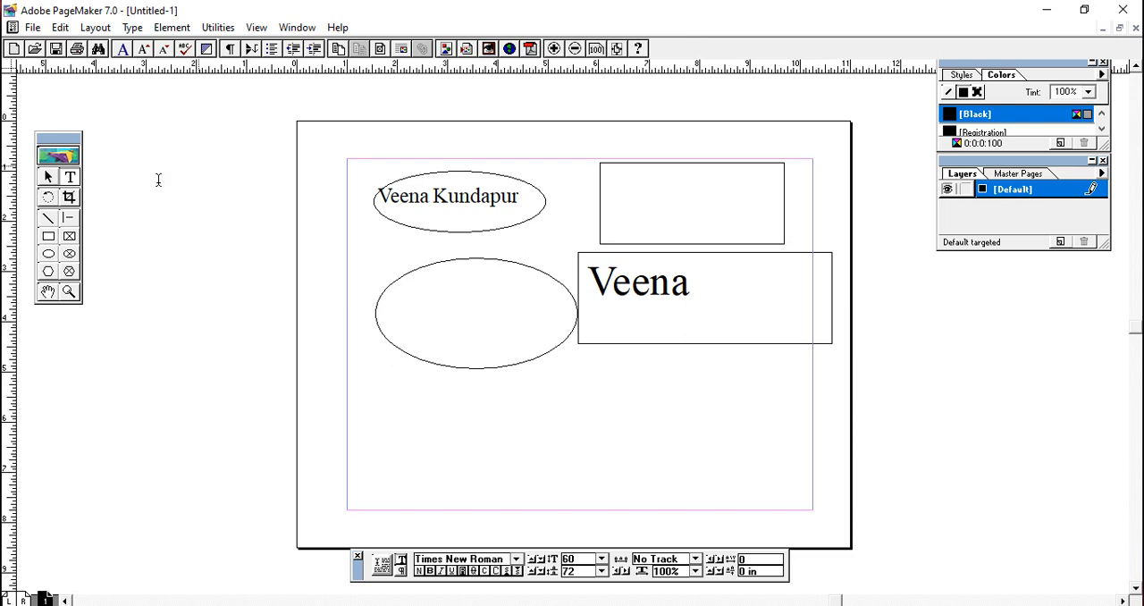
- Draw a hexagon about 2.24 in by 2.02 in below the elliptical frame
left_click(64, 178)
left_click(47, 178)
left_click(67, 178)
left_click(48, 273)
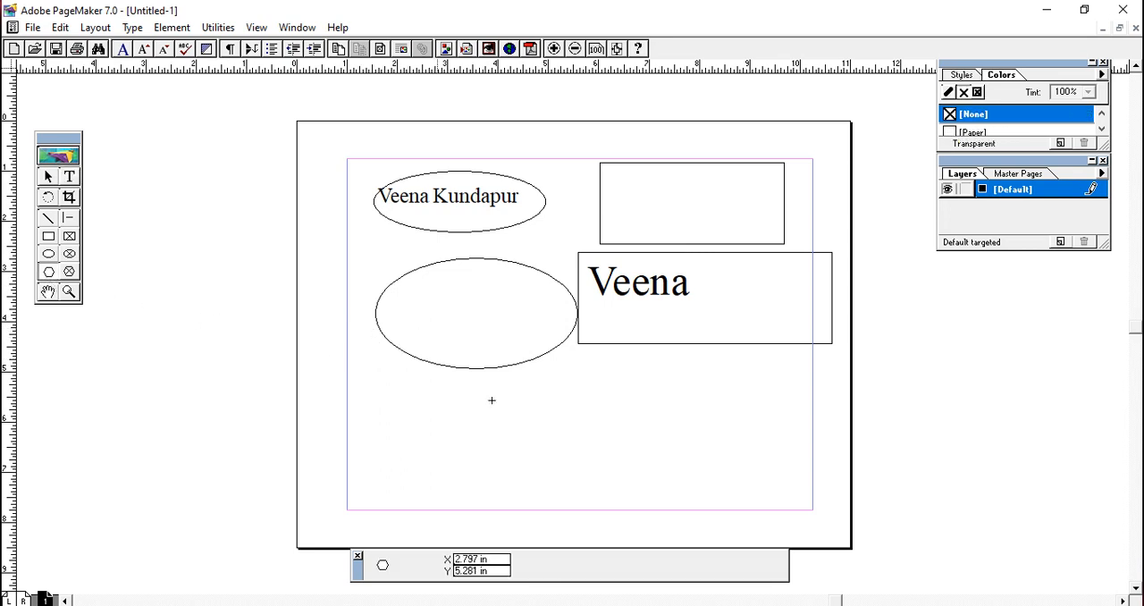
left_click_drag(427, 392, 539, 492)
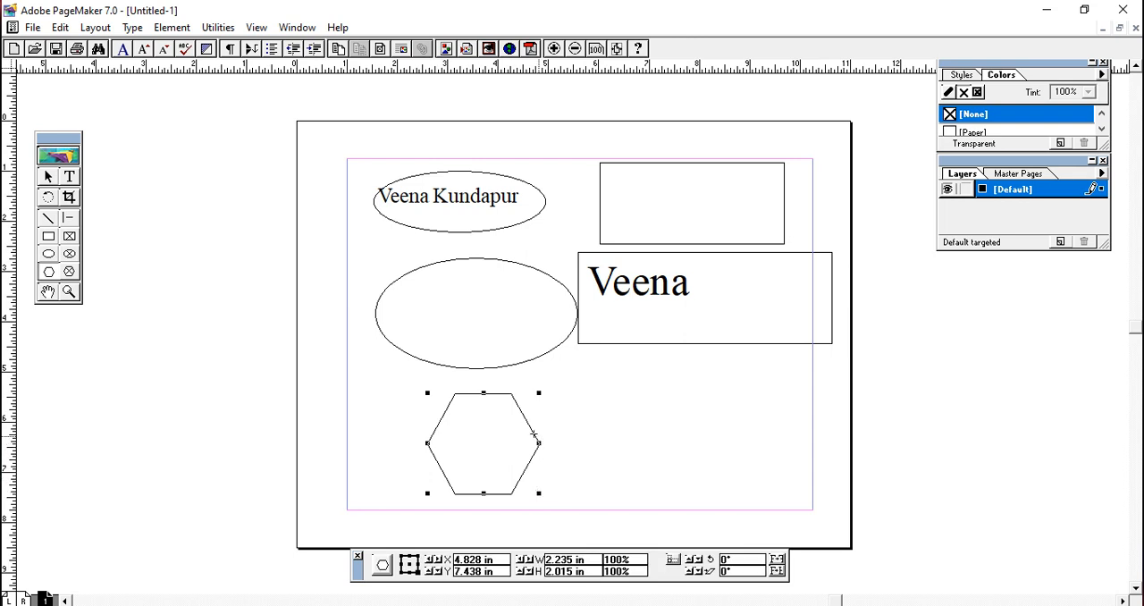
- Choose the most rounded corner style and draw a rectangle about 3 in by 1.72 in below the rectangular text frame
double_click(49, 237)
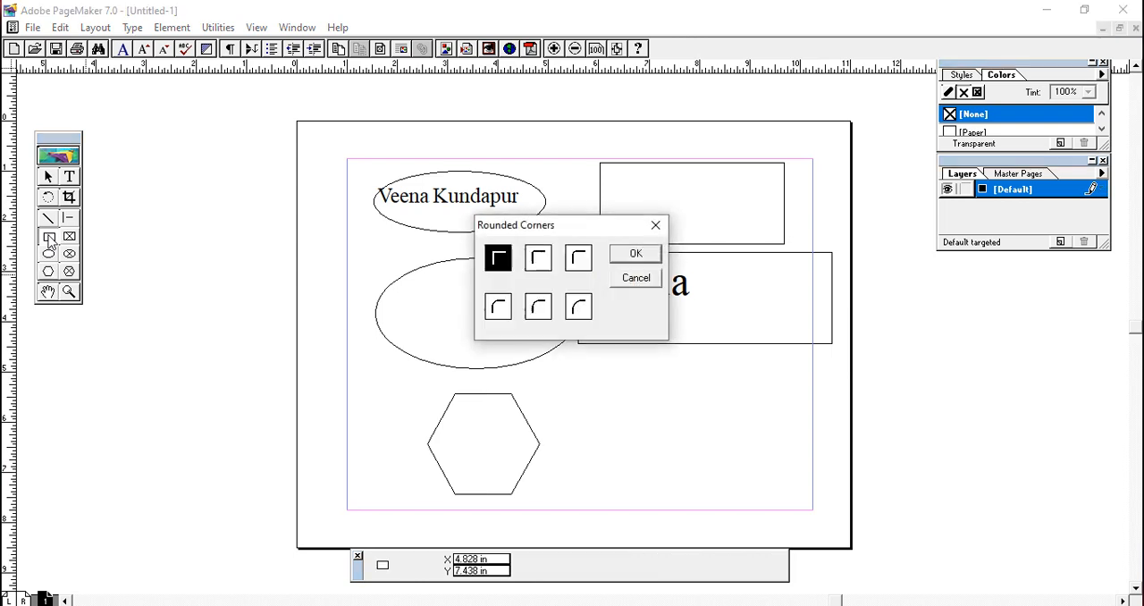
left_click(586, 311)
left_click(600, 384)
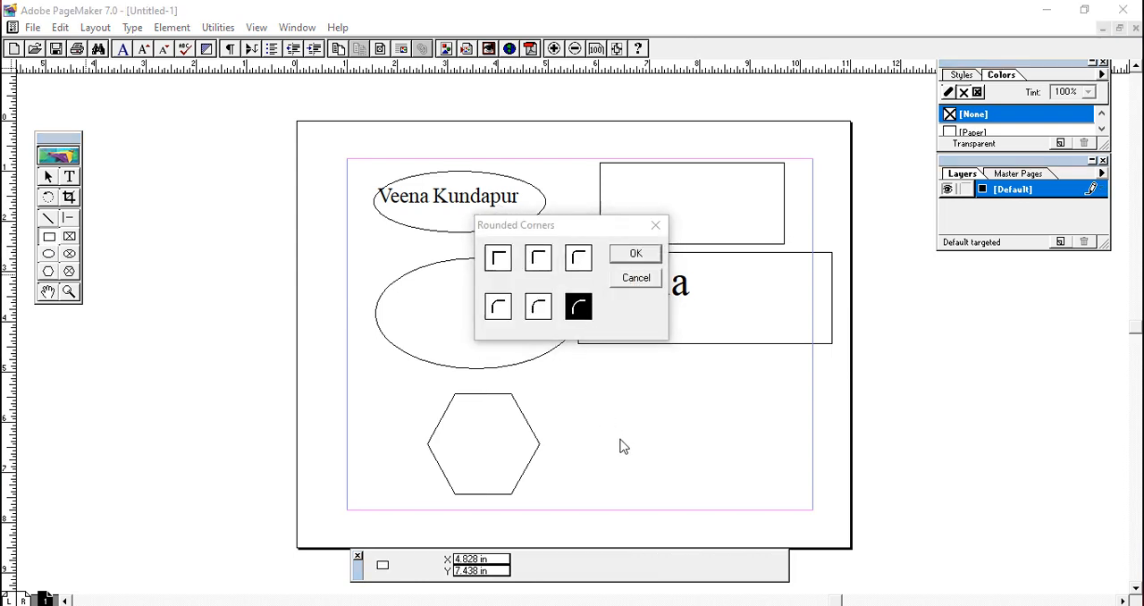
left_click(635, 254)
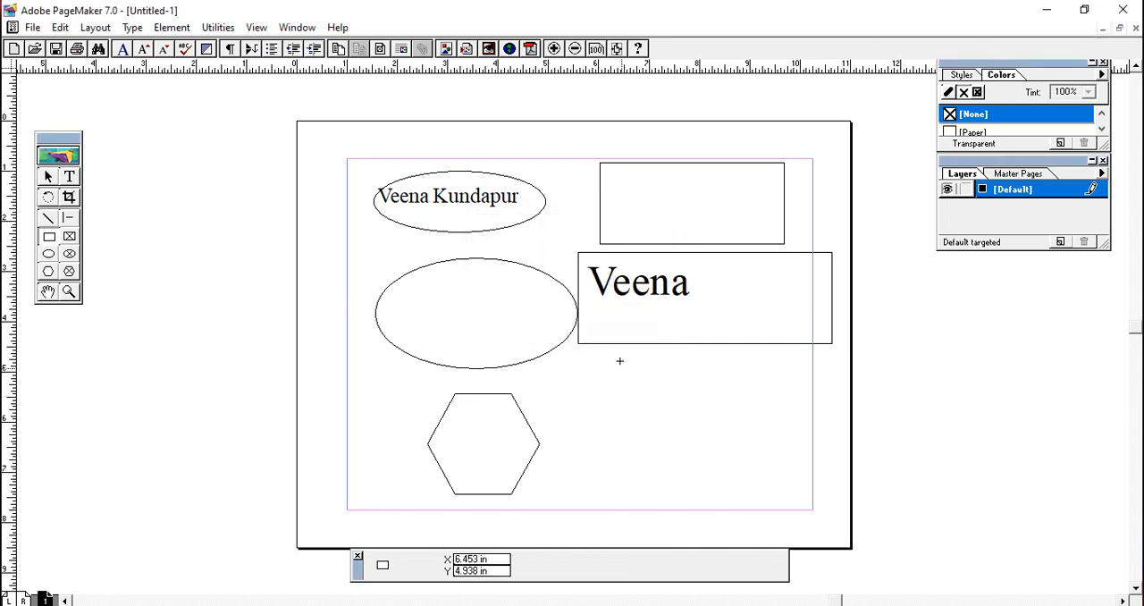
left_click_drag(615, 347, 765, 436)
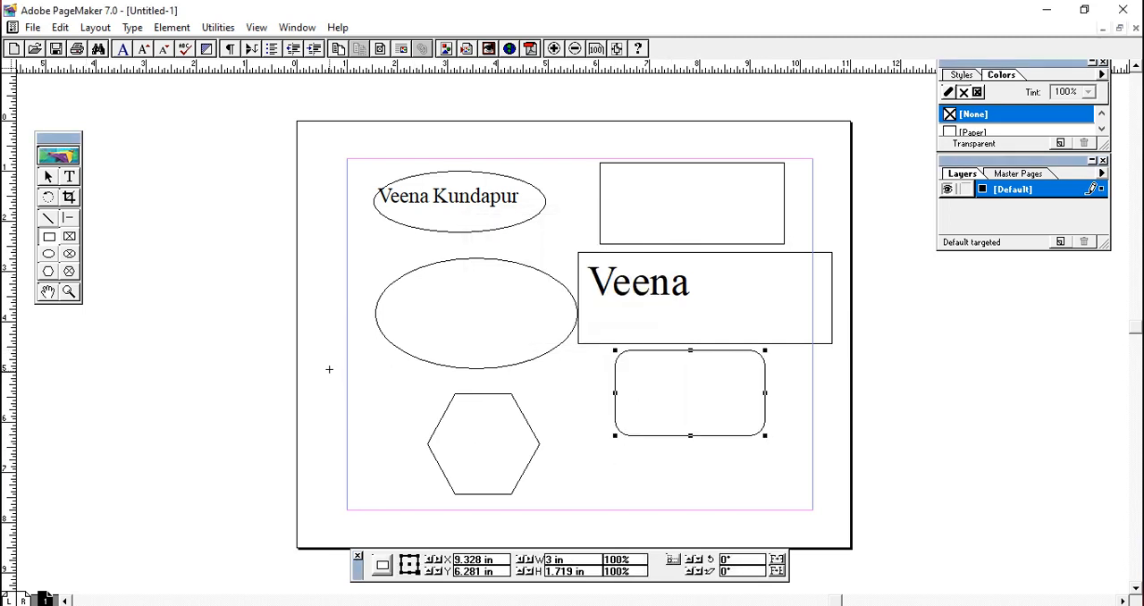
- Set the polygon to 11 sides with a 49% star inset and draw it about 2.95 in by 2.77 in over the elliptical frame
double_click(48, 272)
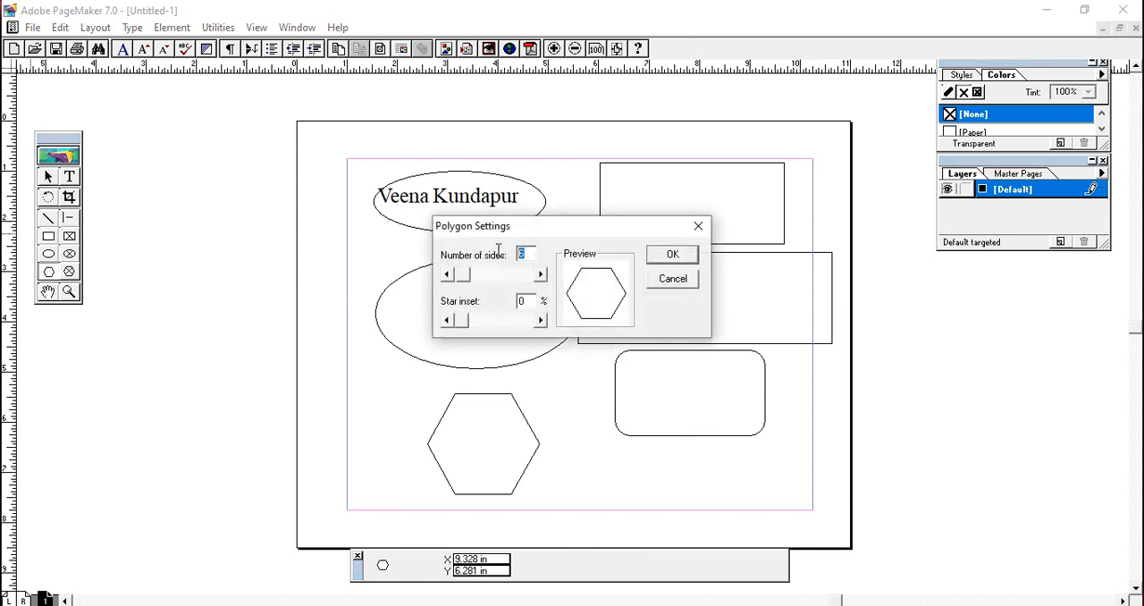
type("8")
left_click(468, 275)
mouse_move(471, 280)
left_mouse_down()
mouse_move(484, 275)
mouse_move(472, 284)
left_mouse_up()
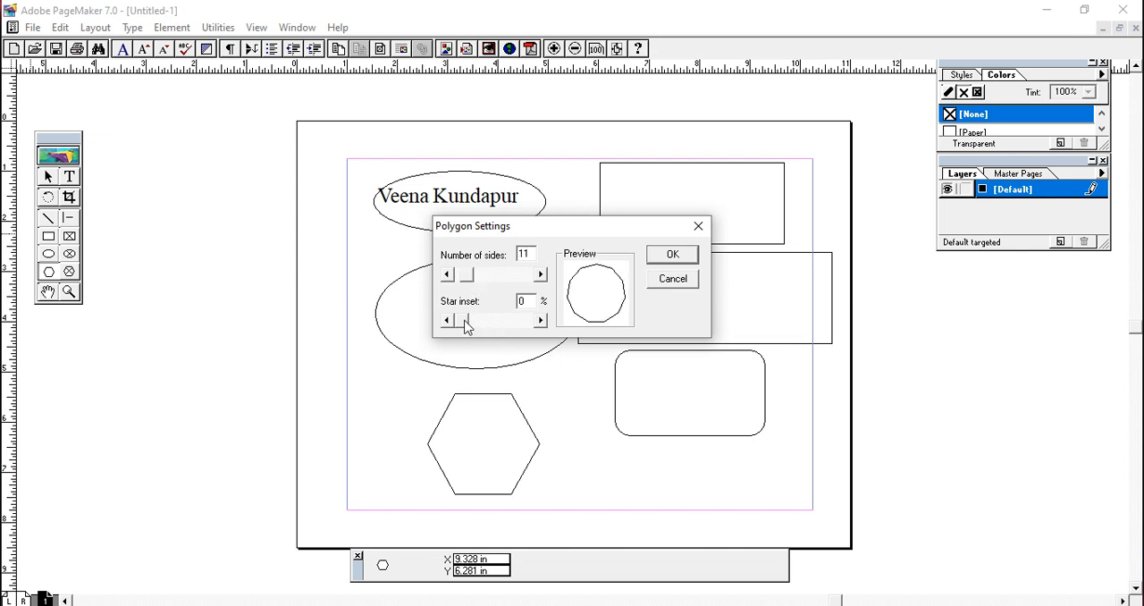
left_click_drag(464, 323, 498, 327)
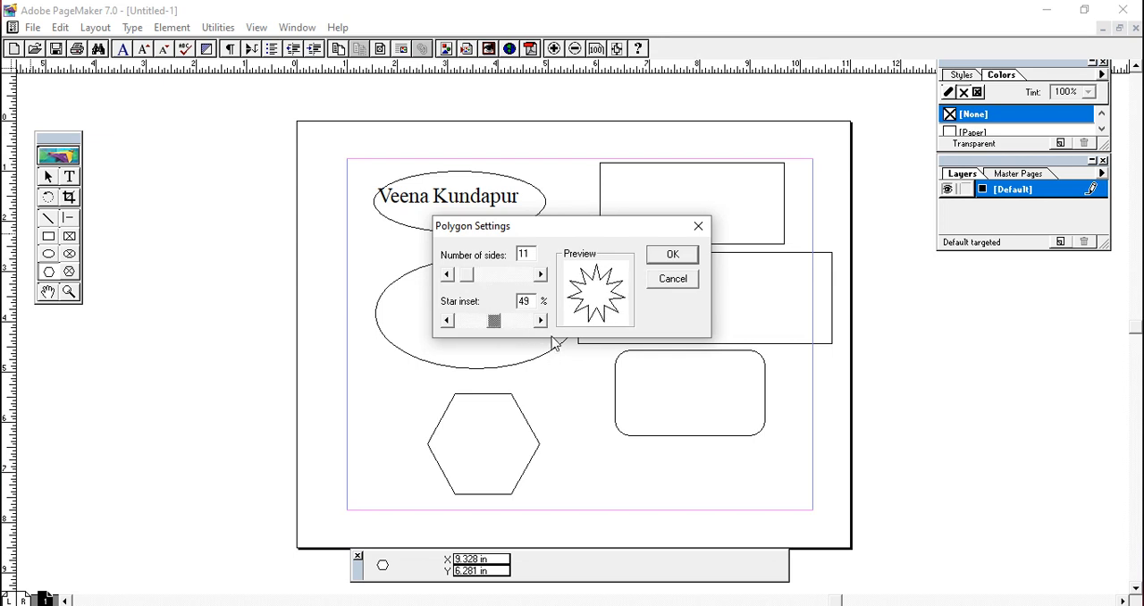
left_click(685, 254)
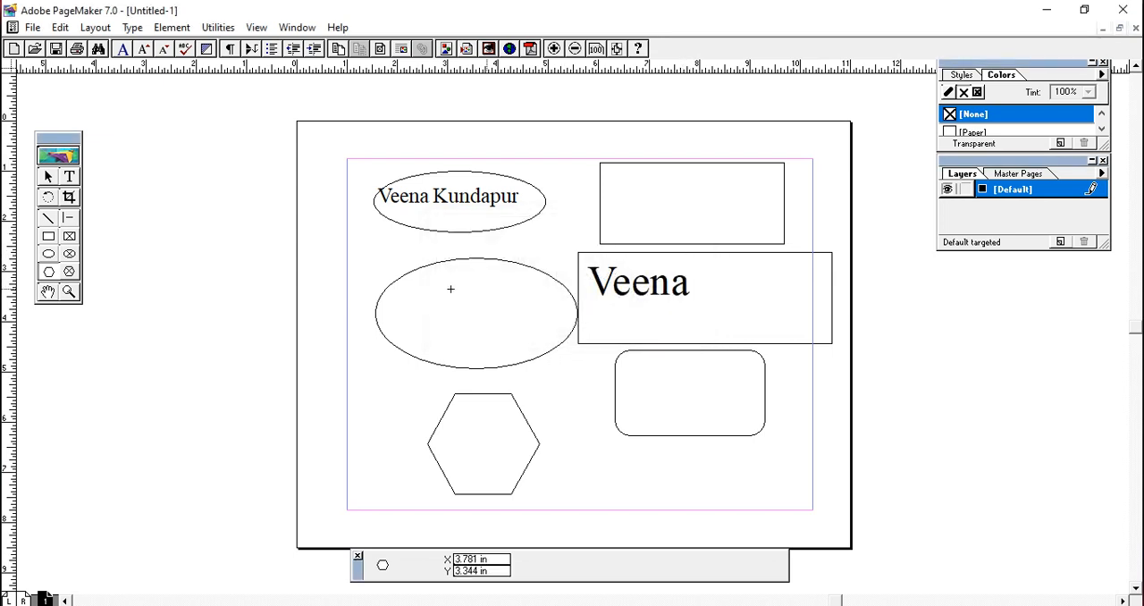
left_click_drag(370, 231, 517, 366)
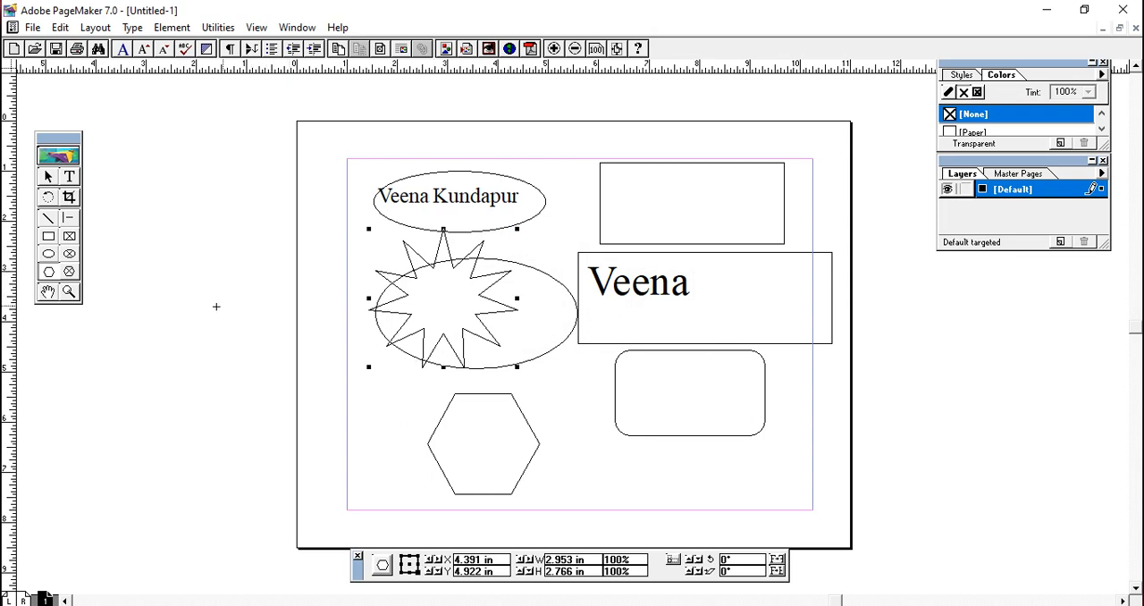
- Set the polygon to 25 sides and draw a star about 2.55 in by 1.88 in beside the hexagon, near the bottom margin
double_click(49, 272)
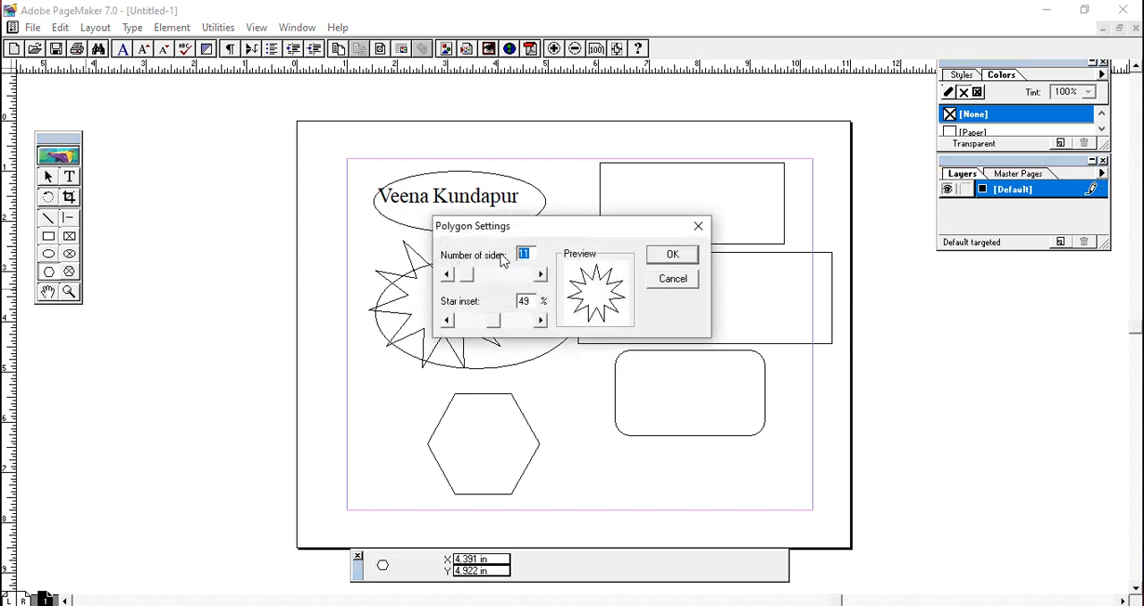
type("25")
mouse_move(494, 322)
left_mouse_down()
mouse_move(509, 331)
mouse_move(494, 327)
left_mouse_up()
left_click(675, 256)
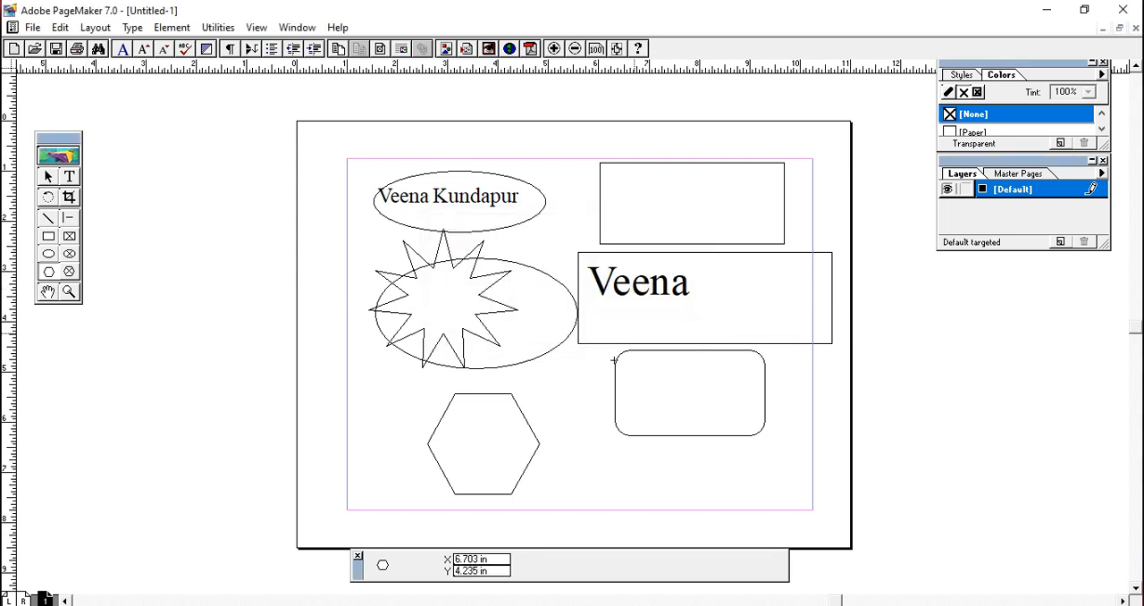
left_click_drag(554, 427, 680, 520)
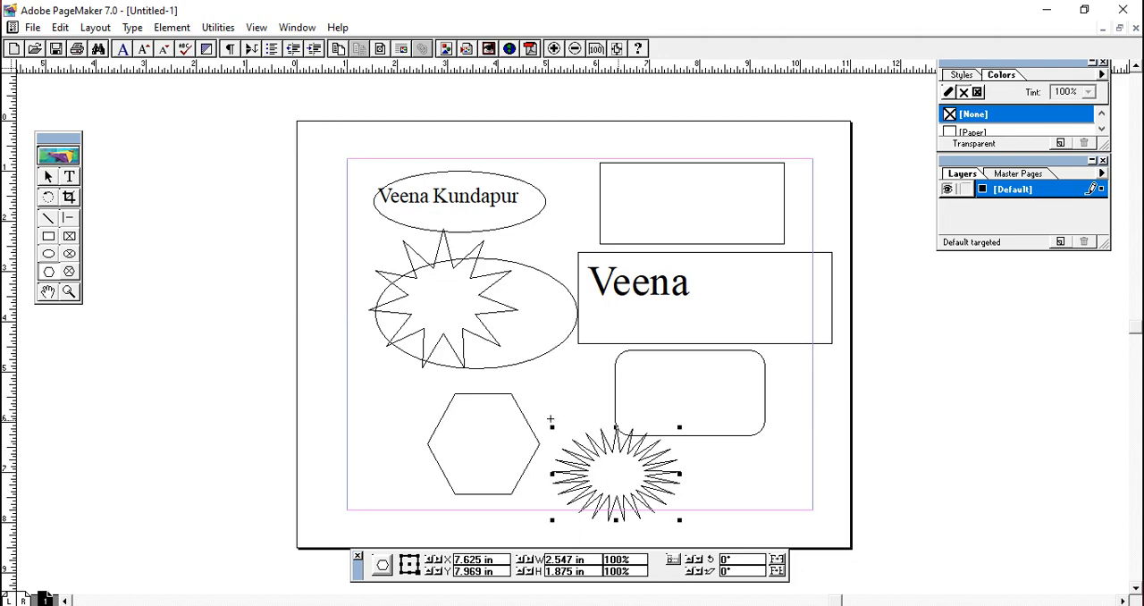
- Pan the page slightly with the Hand tool, and zoom in and out on the drawn shapes with the Zoom tool
left_click(47, 291)
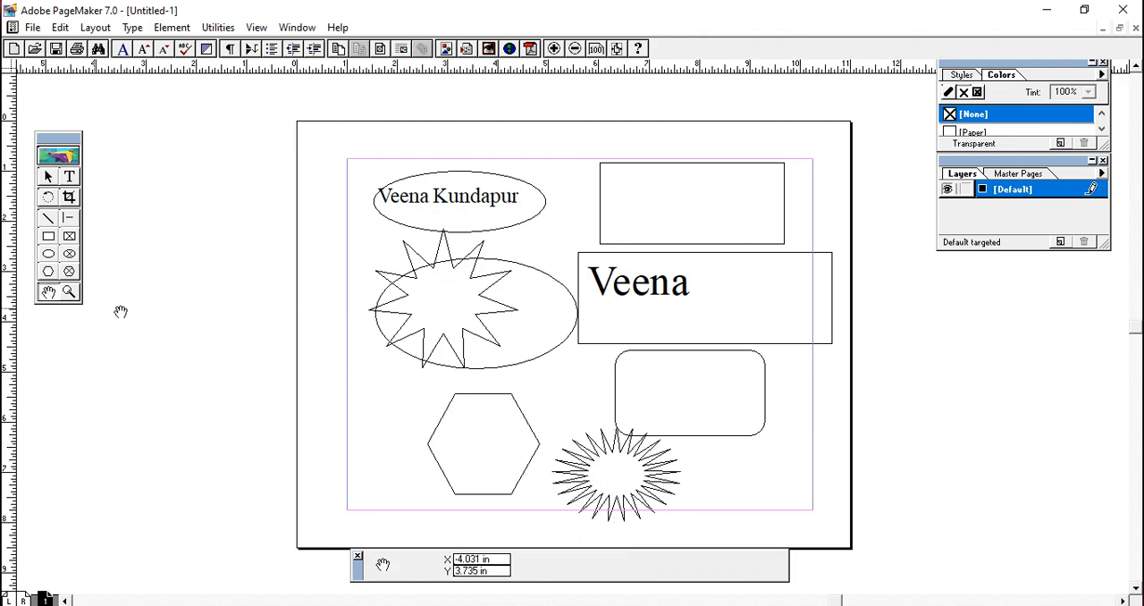
mouse_move(345, 334)
left_mouse_down()
mouse_move(291, 358)
mouse_move(227, 318)
mouse_move(340, 302)
mouse_move(416, 335)
mouse_move(327, 334)
mouse_move(403, 335)
mouse_move(345, 334)
mouse_move(390, 327)
mouse_move(385, 309)
mouse_move(330, 325)
mouse_move(332, 334)
left_mouse_up()
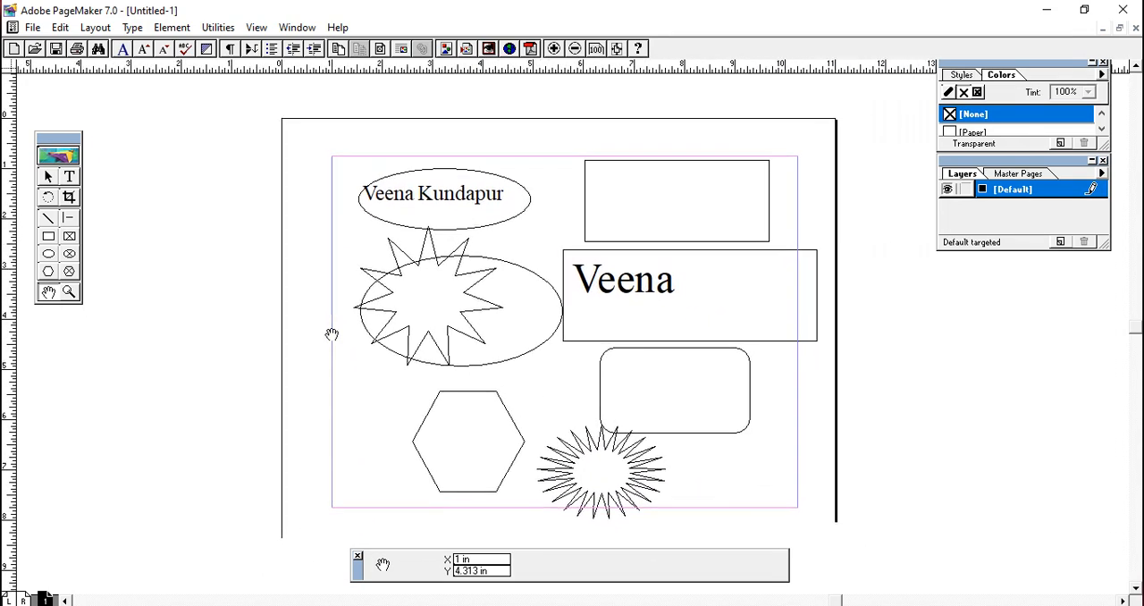
left_click(73, 298)
left_click(605, 382)
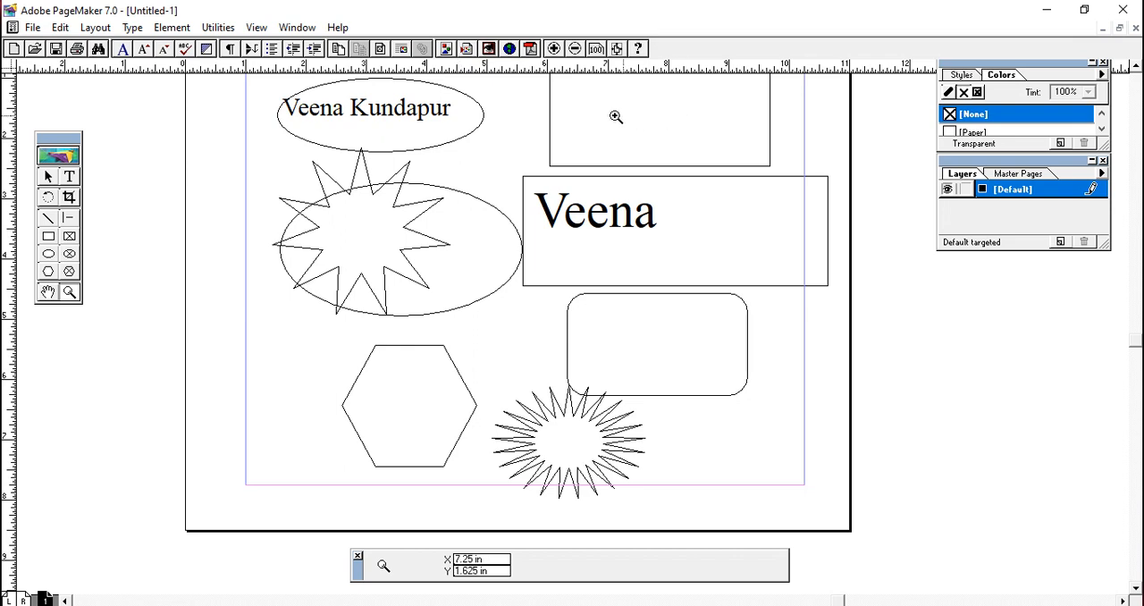
left_click(574, 49)
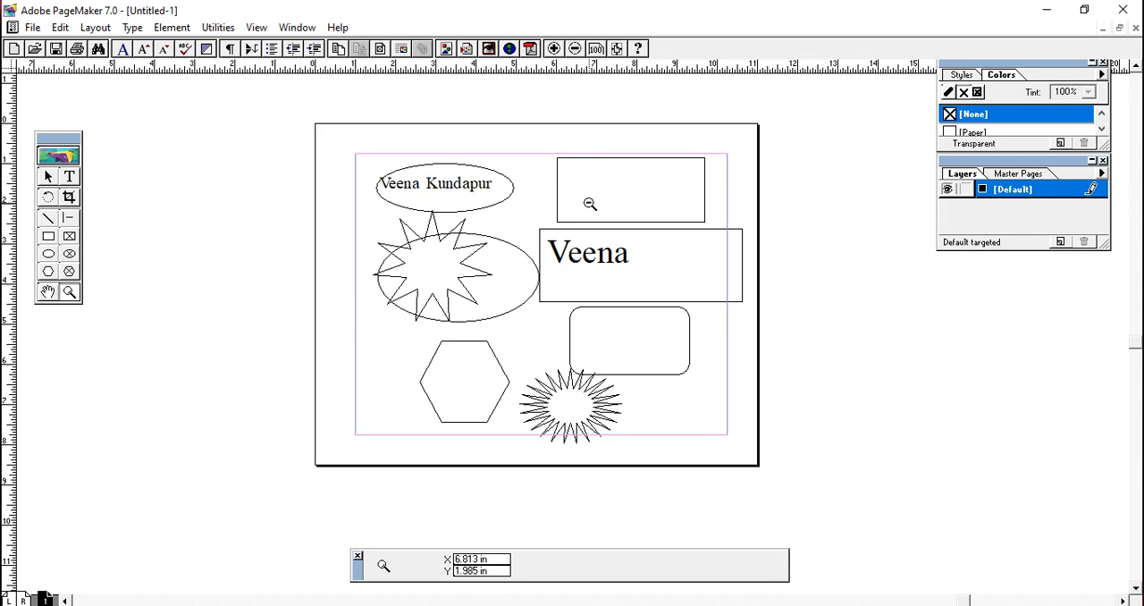
left_click(590, 204)
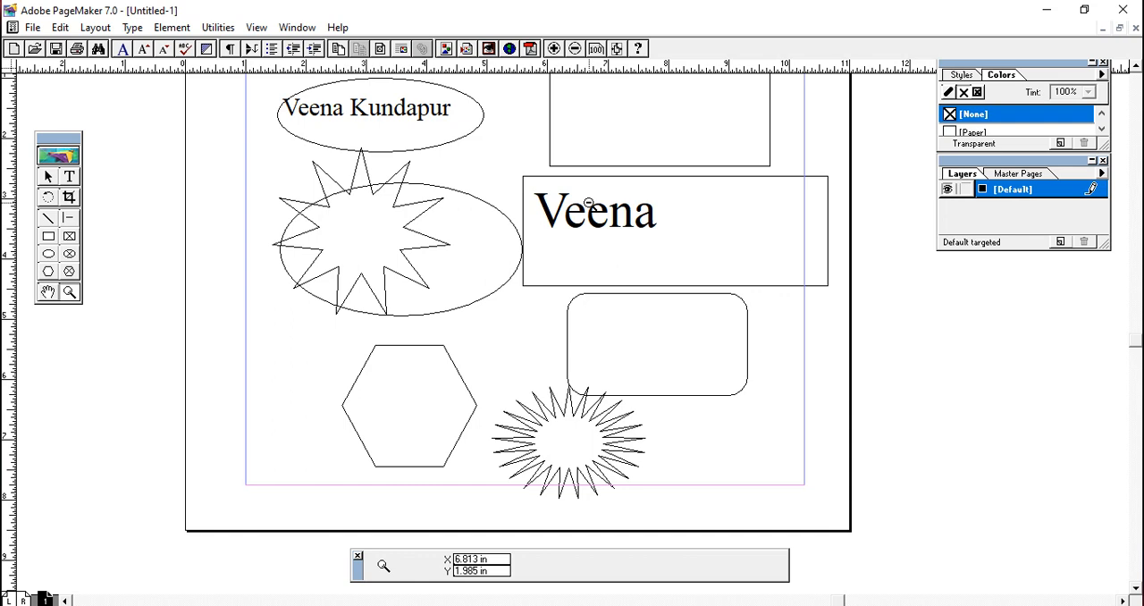
left_click(589, 204, "ctrl")
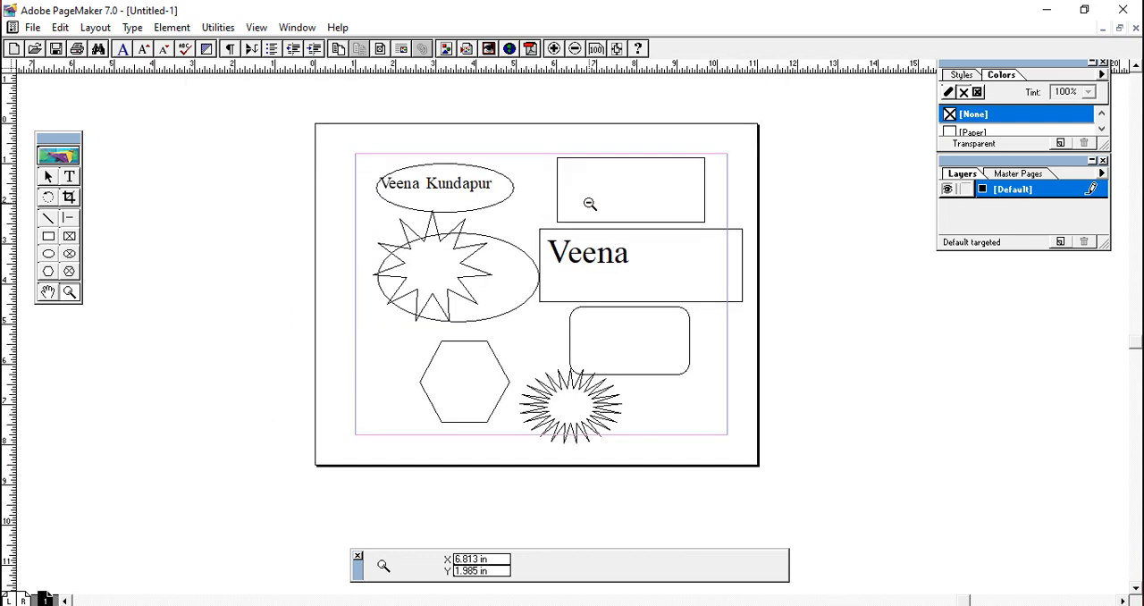